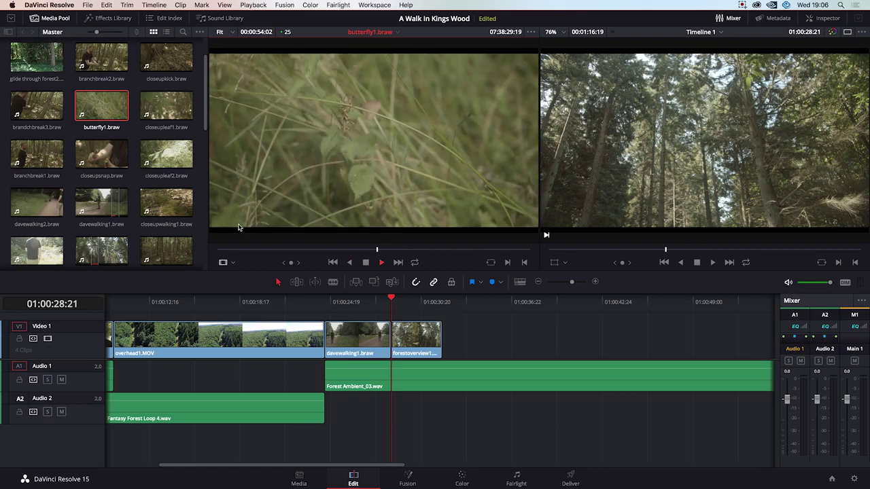
# Mark a 2-second range of the butterfly in butterfly1.braw and add its video directly after forestoverview1 on Video 1.
pyautogui.press('space')
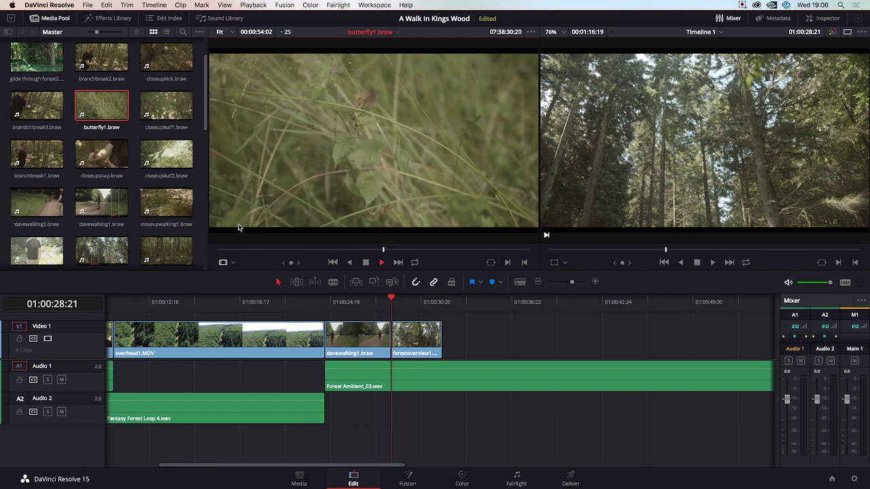
pyautogui.press('j')
pyautogui.press('k')
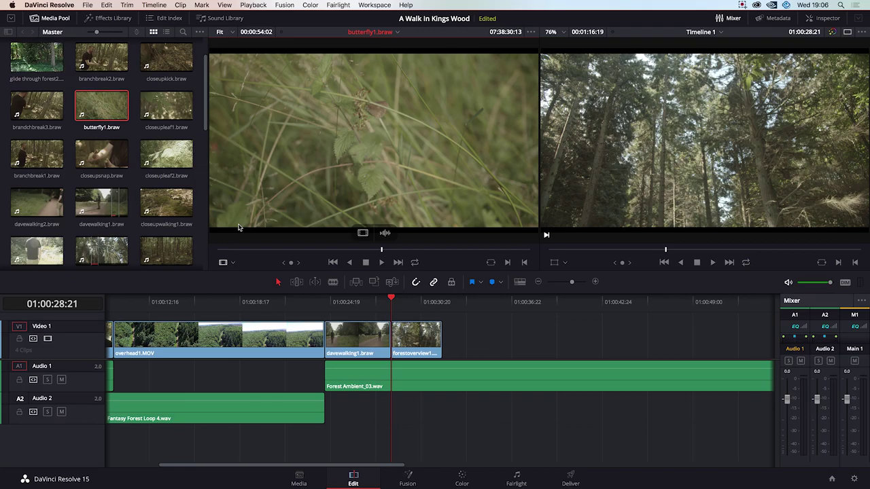
pyautogui.press('i')
pyautogui.press('l')
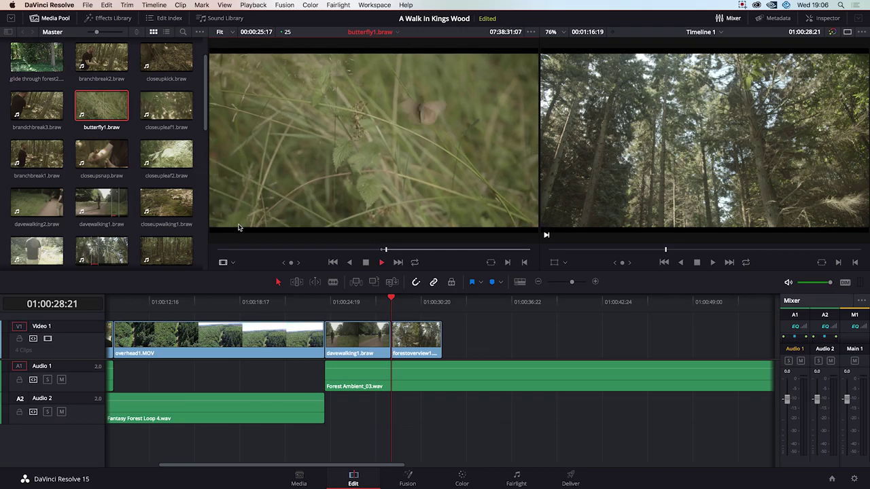
pyautogui.press('o')
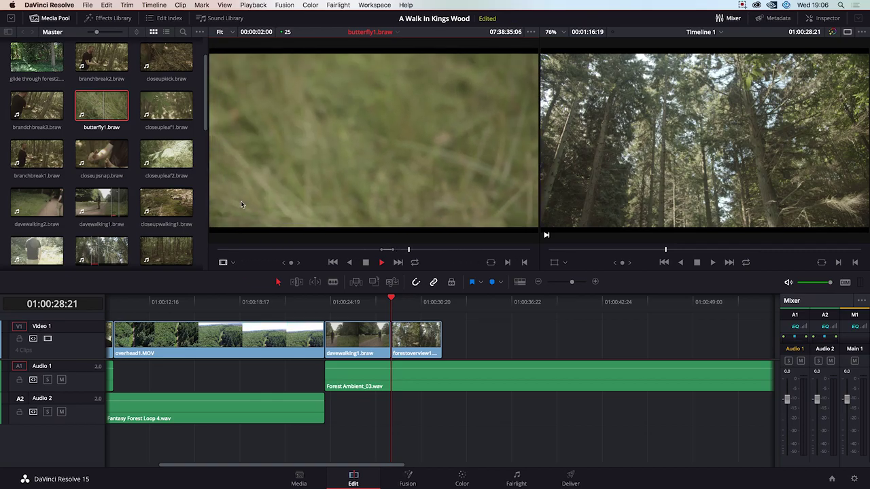
pyautogui.press('k')
pyautogui.moveTo(392, 302); pyautogui.dragTo(403, 303)
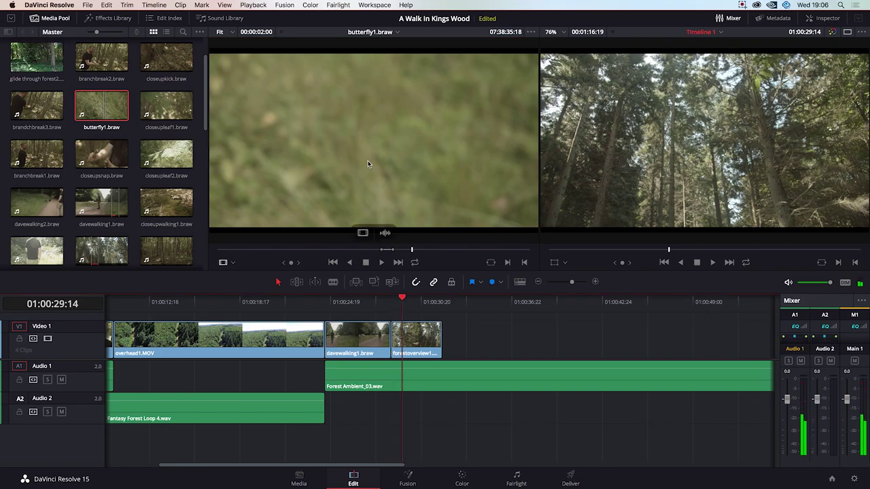
pyautogui.moveTo(363, 233); pyautogui.dragTo(446, 338)
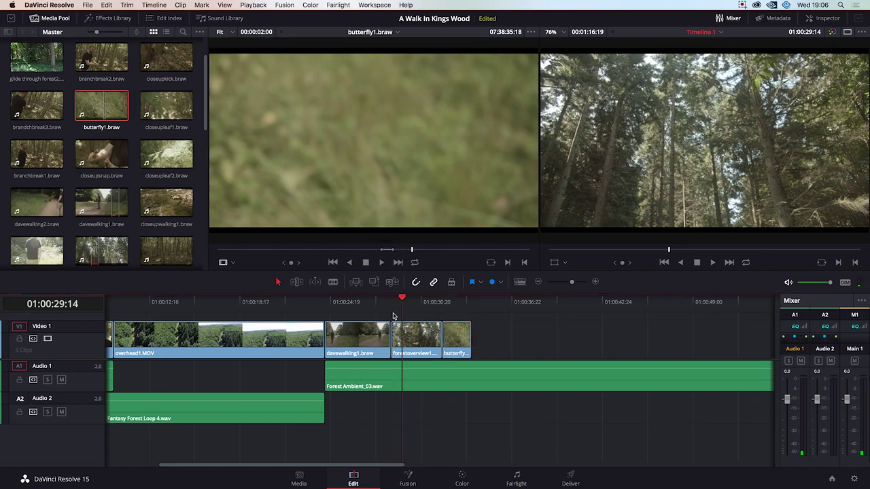
# Play back the cuts from davewalking1 through forestoverview1 to butterfly1 and check the pacing of these shots.
pyautogui.click(390, 302)
pyautogui.click(383, 302)
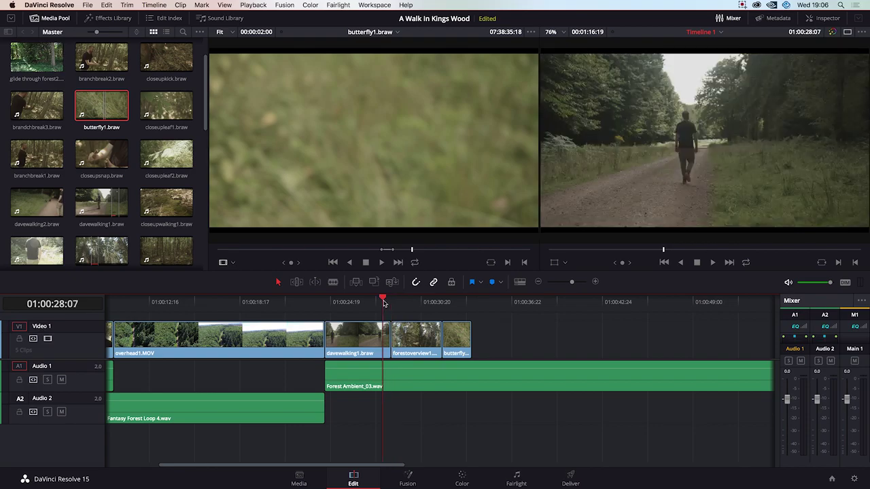
pyautogui.press('space')
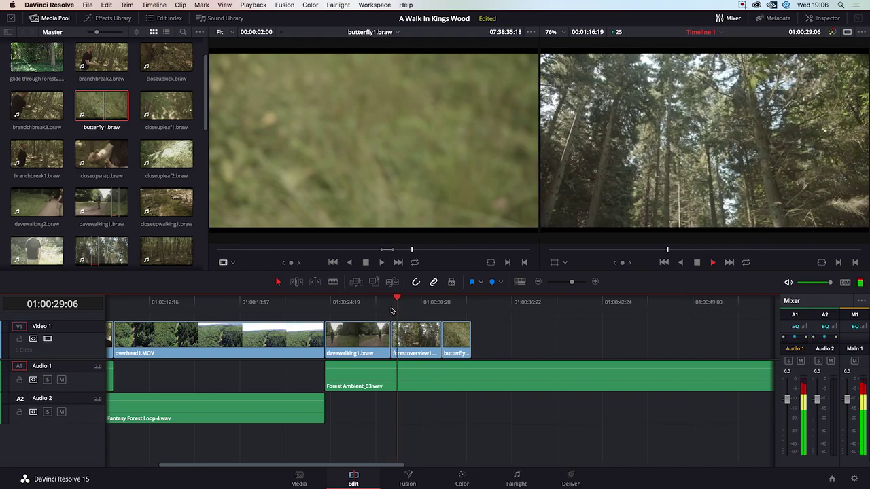
pyautogui.press('space')
pyautogui.click(427, 305)
pyautogui.press('space')
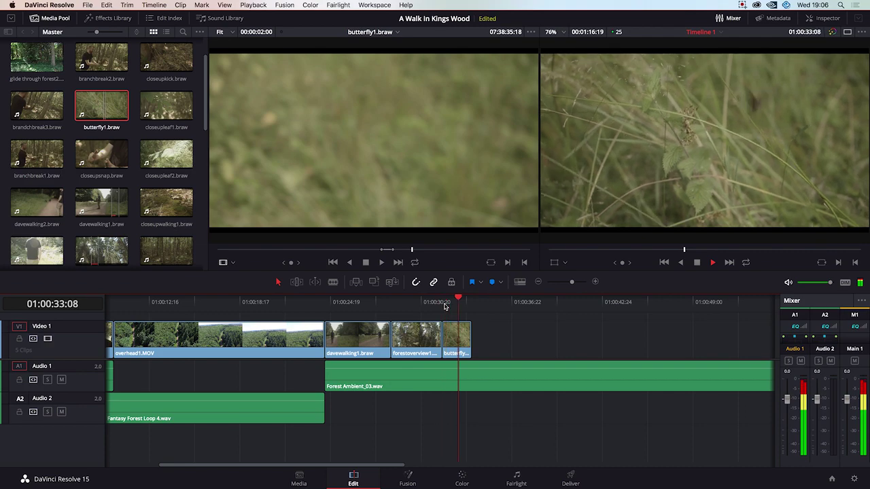
pyautogui.press('space')
pyautogui.click(443, 305)
pyautogui.click(459, 338)
pyautogui.moveTo(445, 302); pyautogui.dragTo(447, 303)
pyautogui.press('space')
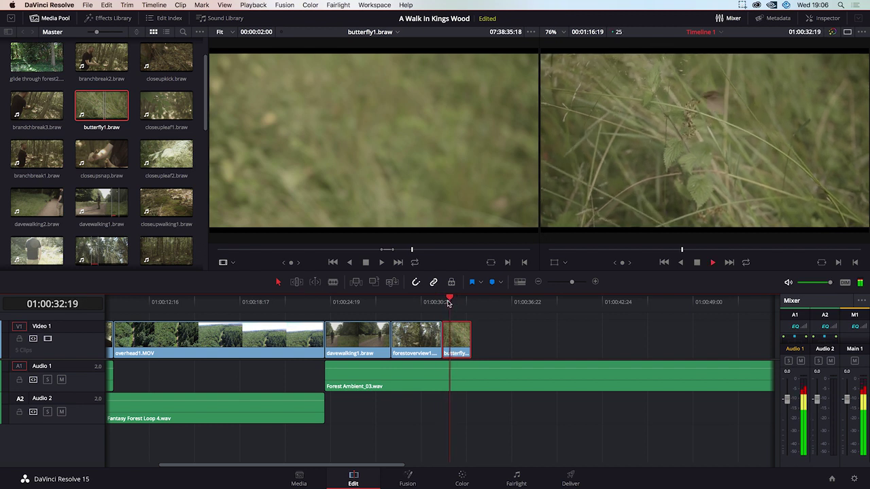
pyautogui.press('space')
# Trim about one second off the end of forestoverview1 so butterfly1 follows directly, and play back the cut.
pyautogui.moveTo(442, 336); pyautogui.dragTo(423, 333)
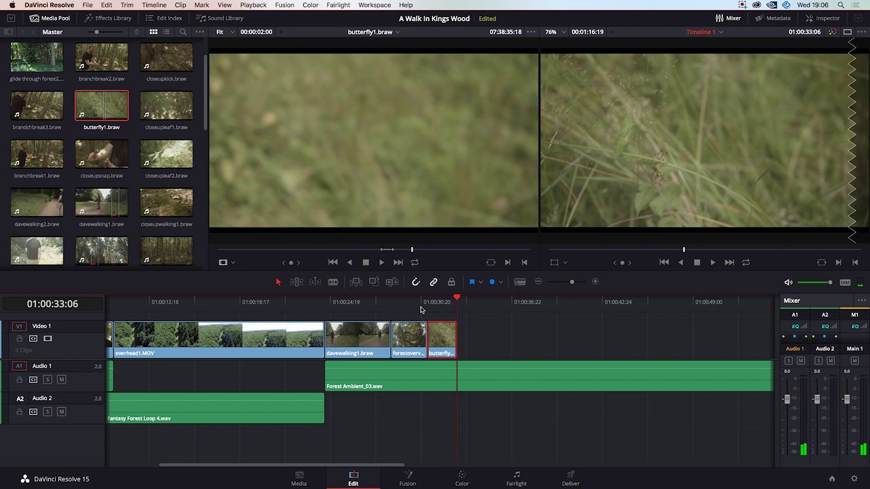
pyautogui.click(418, 304)
pyautogui.press('space')
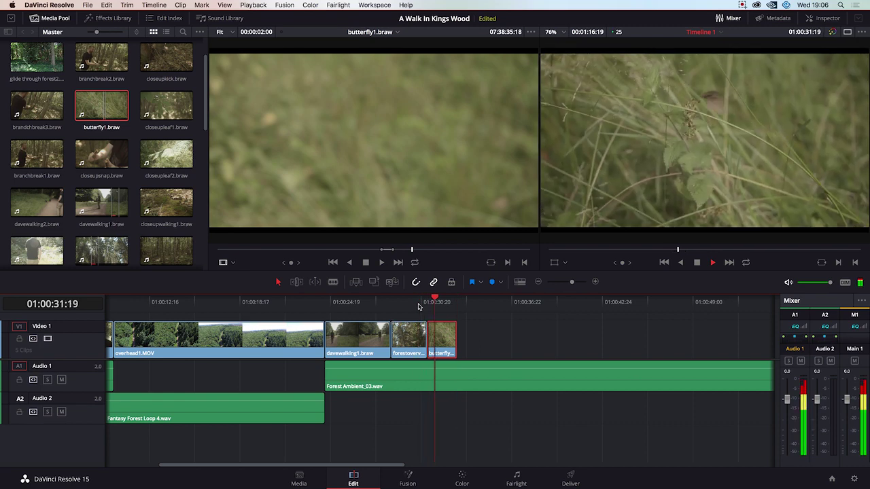
pyautogui.press('space')
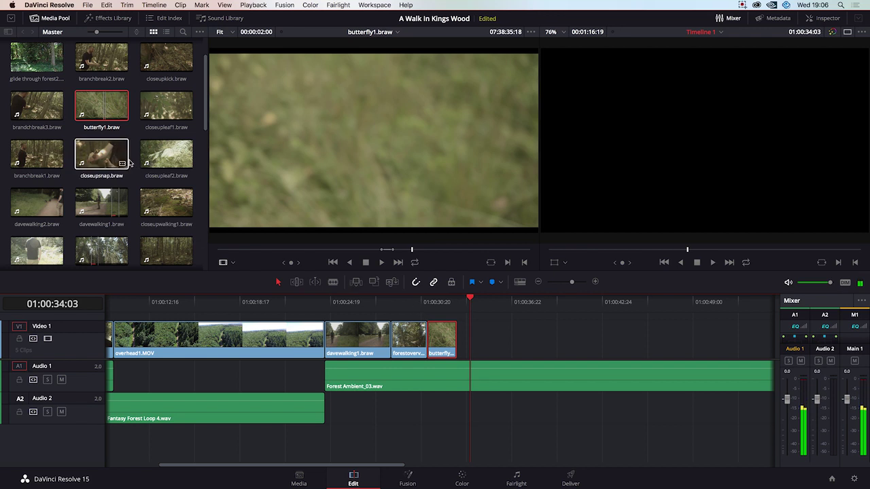
# Preview branchbreak2.braw and sitting1.braw from the Master bin as candidates for the next shot.
pyautogui.scroll(2, 116, 150)
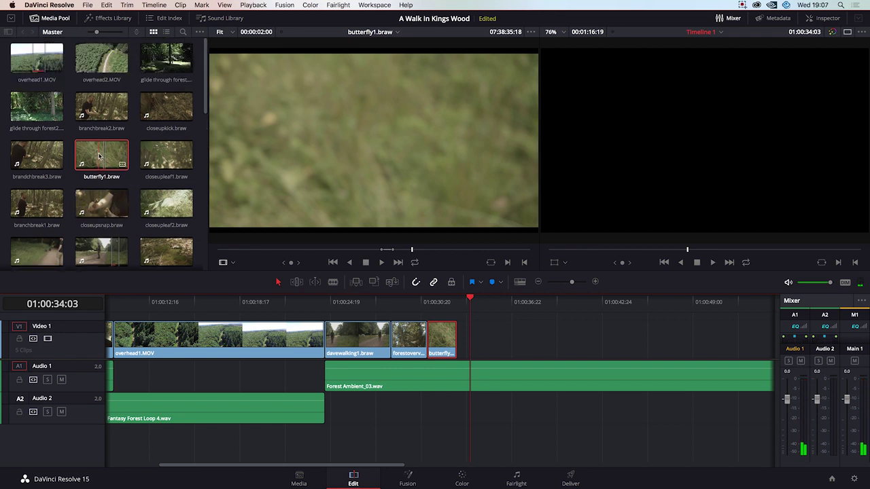
pyautogui.click(101, 107)
pyautogui.moveTo(253, 250); pyautogui.dragTo(368, 259)
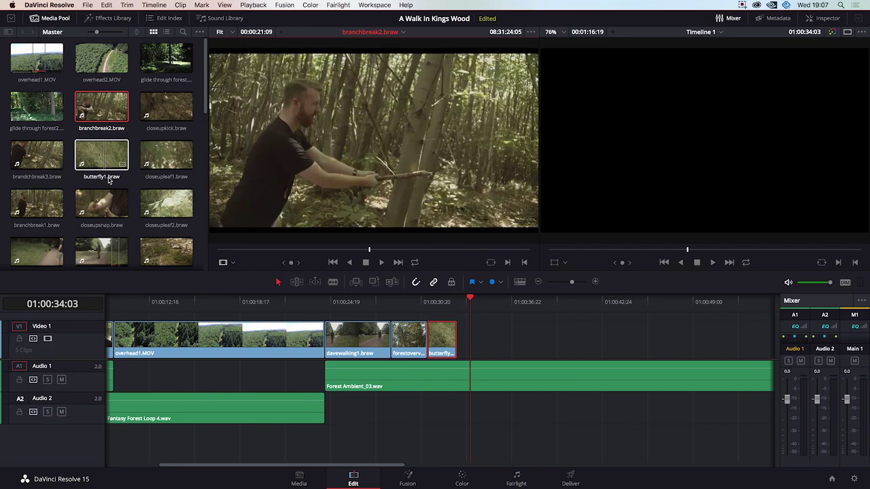
pyautogui.scroll(-6, 102, 186)
pyautogui.click(100, 199)
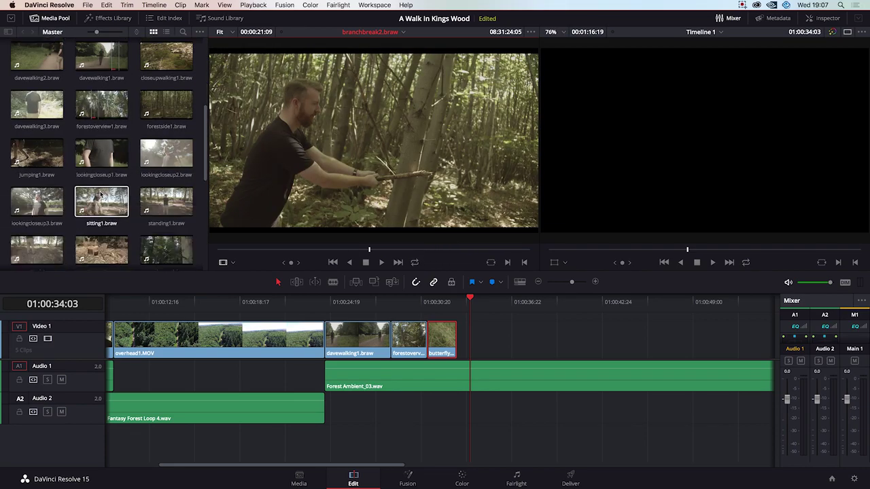
pyautogui.scroll(-1, 95, 200)
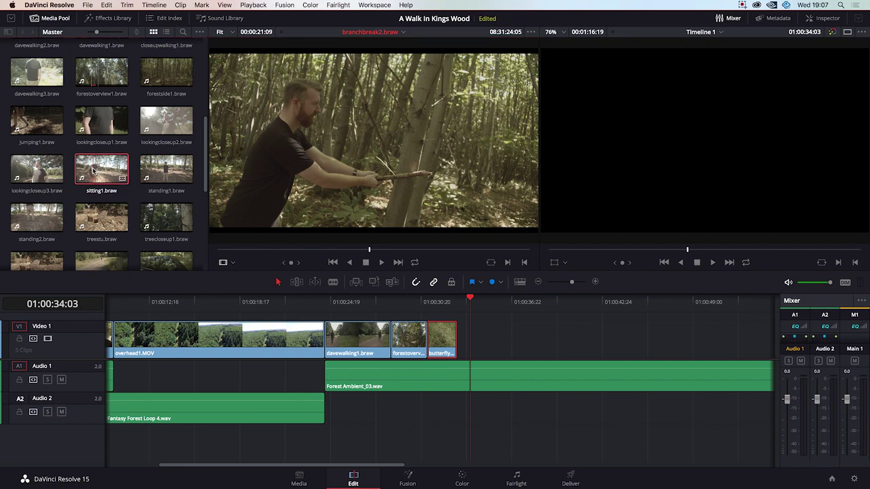
pyautogui.doubleClick(93, 170)
pyautogui.moveTo(218, 252); pyautogui.dragTo(274, 253)
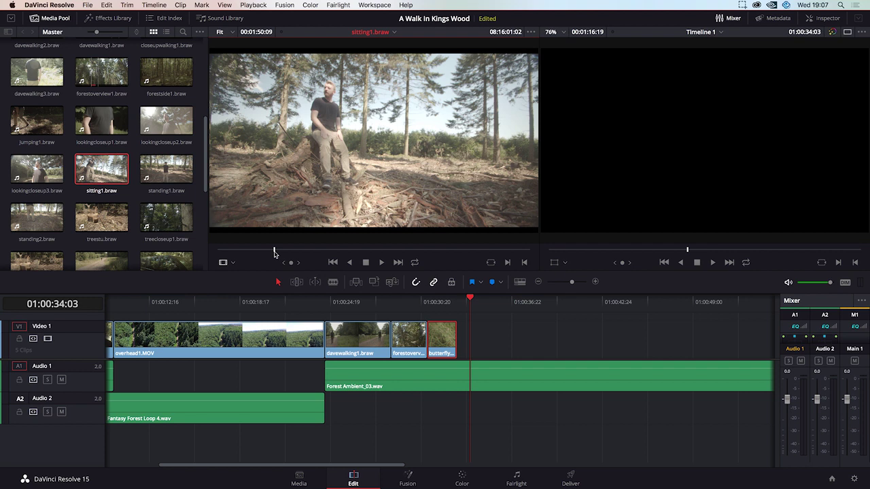
# Scrub through lookingcloseup3.braw as a candidate shot and check it against the butterfly shot on the timeline.
pyautogui.doubleClick(37, 169)
pyautogui.moveTo(226, 252); pyautogui.dragTo(257, 254)
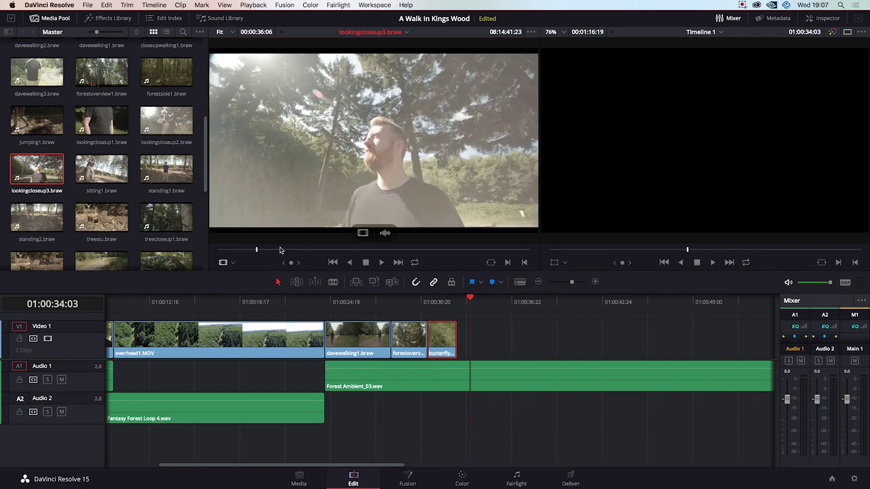
pyautogui.moveTo(257, 253)
pyautogui.mouseDown()
pyautogui.moveTo(435, 250)
pyautogui.moveTo(243, 252)
pyautogui.moveTo(258, 251)
pyautogui.mouseUp()
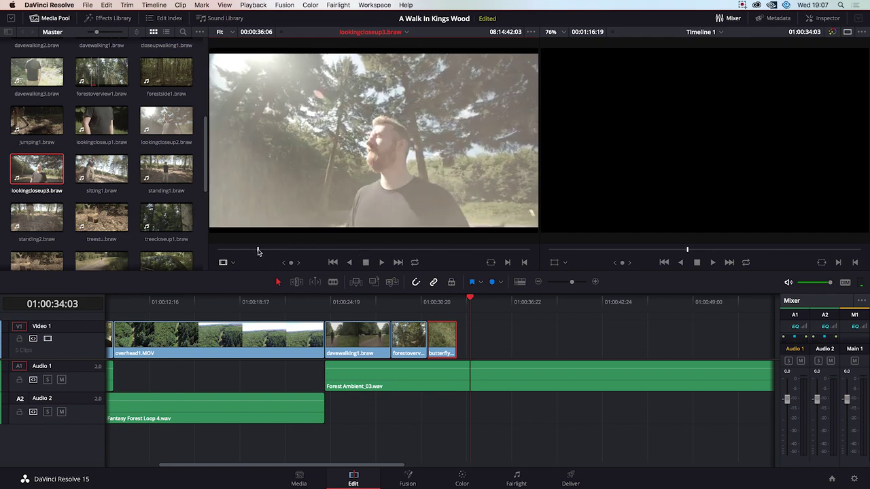
pyautogui.moveTo(364, 175)
pyautogui.moveTo(258, 250); pyautogui.dragTo(286, 251)
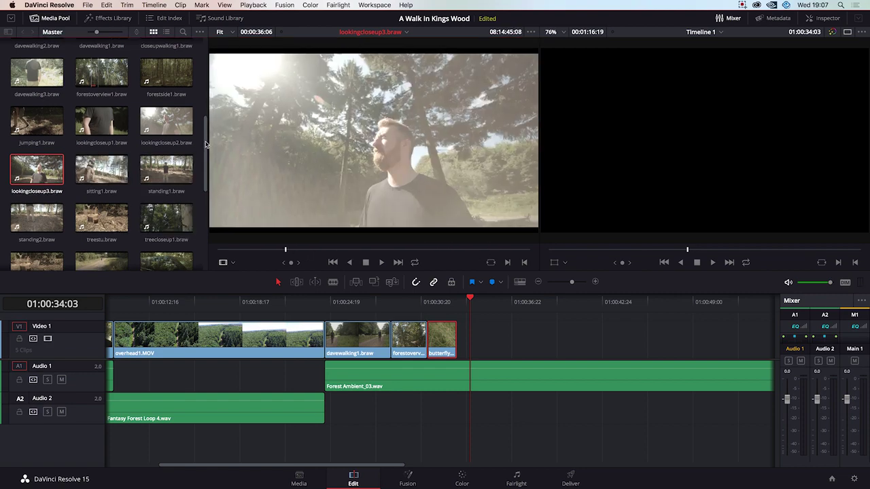
pyautogui.scroll(3, 202, 125)
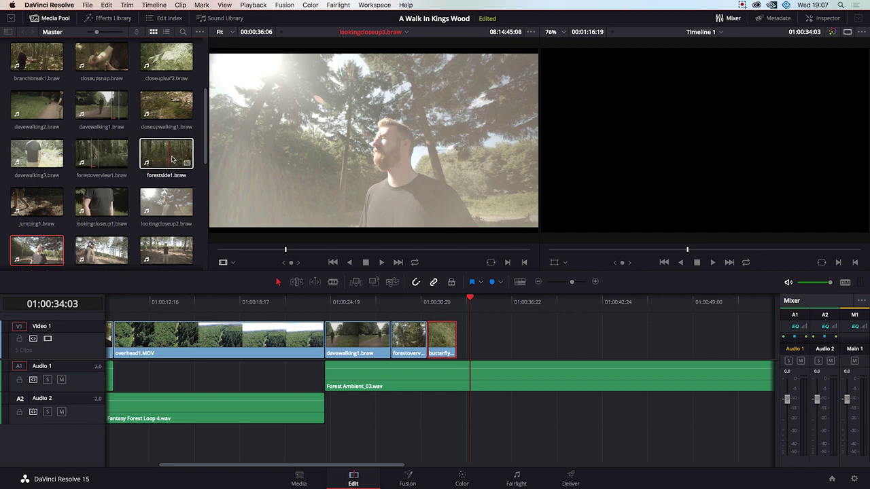
pyautogui.scroll(-2, 205, 142)
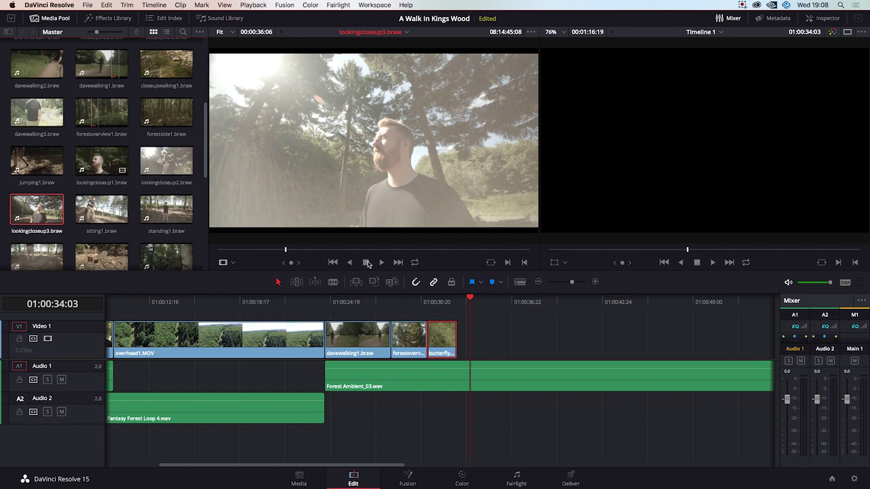
pyautogui.moveTo(402, 304); pyautogui.dragTo(439, 304)
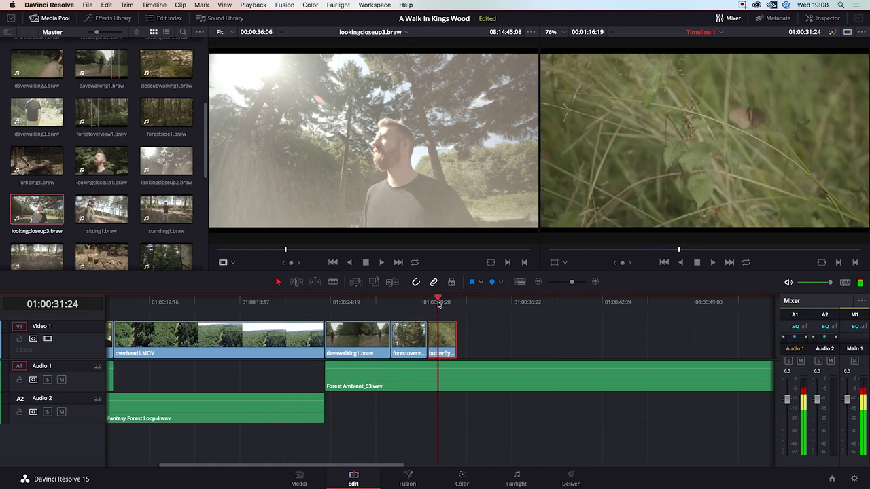
# Mark a 2-second range in forestside1.braw and append its video after butterfly1 on Video 1.
pyautogui.scroll(2, 156, 153)
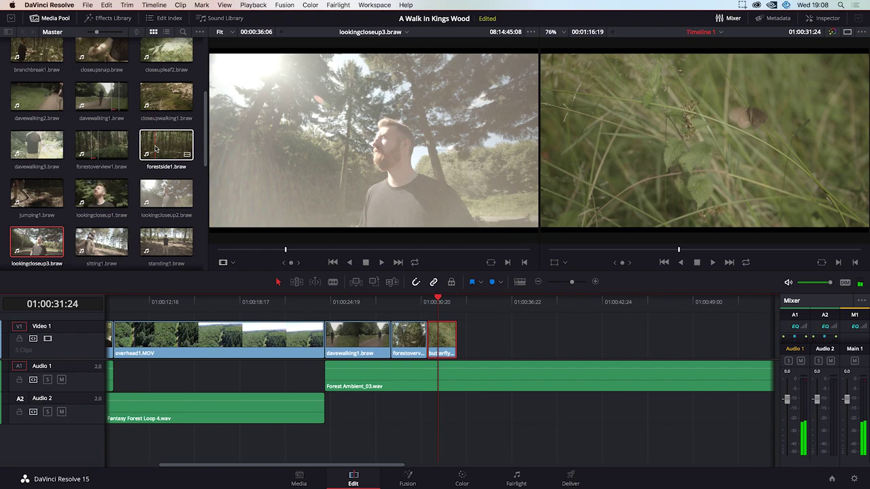
pyautogui.click(155, 148)
pyautogui.moveTo(295, 249); pyautogui.dragTo(398, 249)
pyautogui.press('space')
pyautogui.press('i')
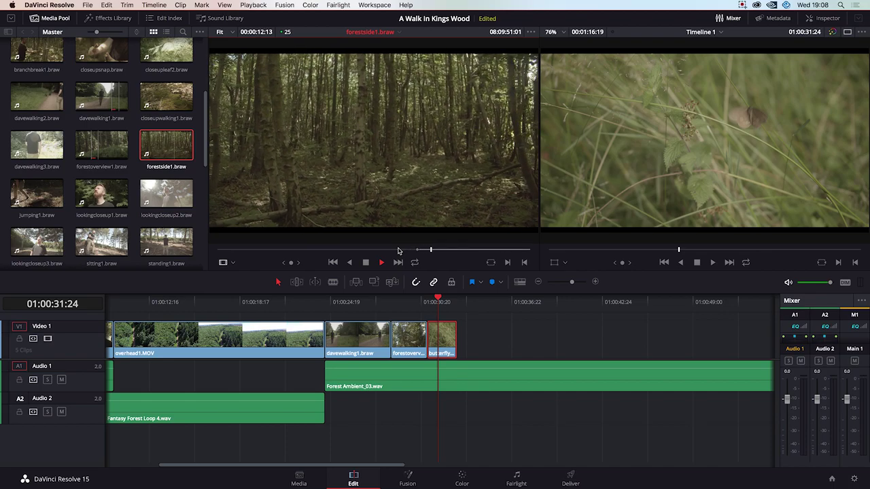
pyautogui.press('o')
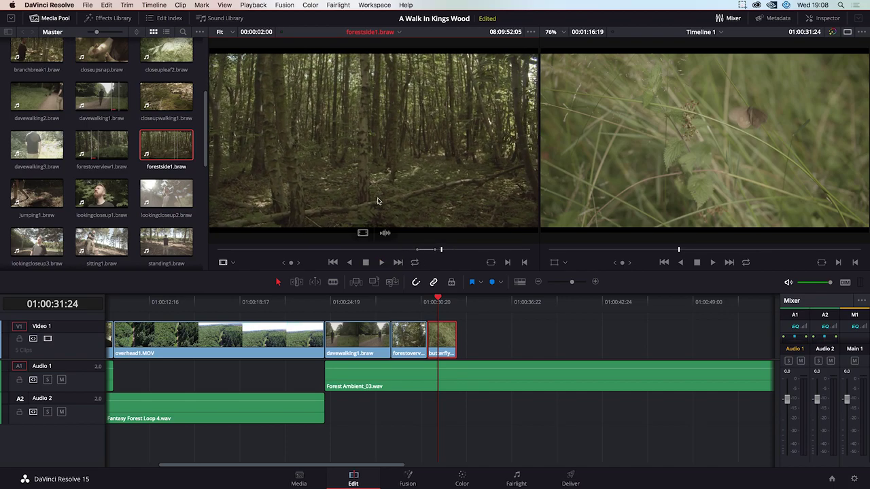
pyautogui.hotkey('shift', 'F12')
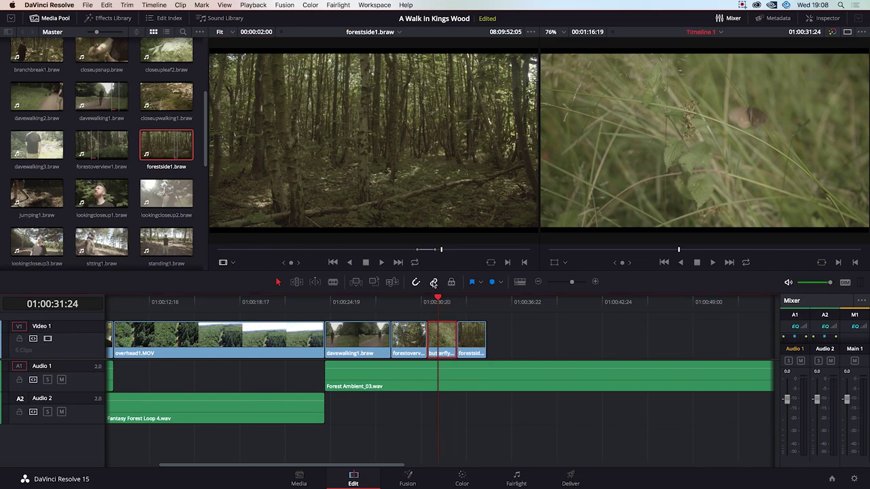
# Mark a range of about 5 seconds in lookingcloseup1.braw and add its video after forestside1 on Video 1.
pyautogui.doubleClick(95, 191)
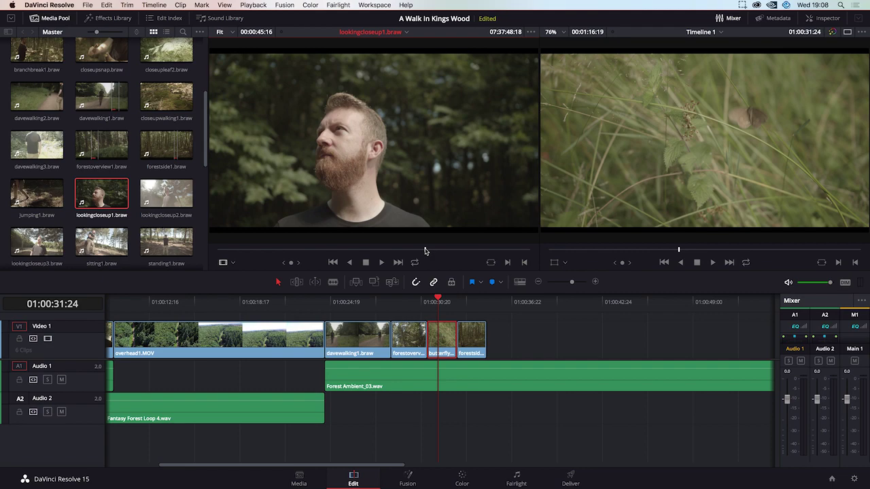
pyautogui.moveTo(423, 251); pyautogui.dragTo(425, 251)
pyautogui.moveTo(431, 241)
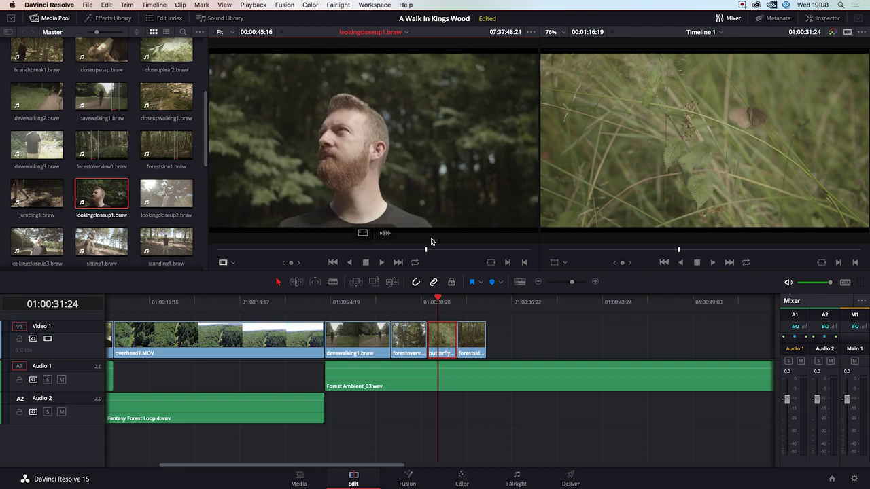
pyautogui.press('i')
pyautogui.press('space')
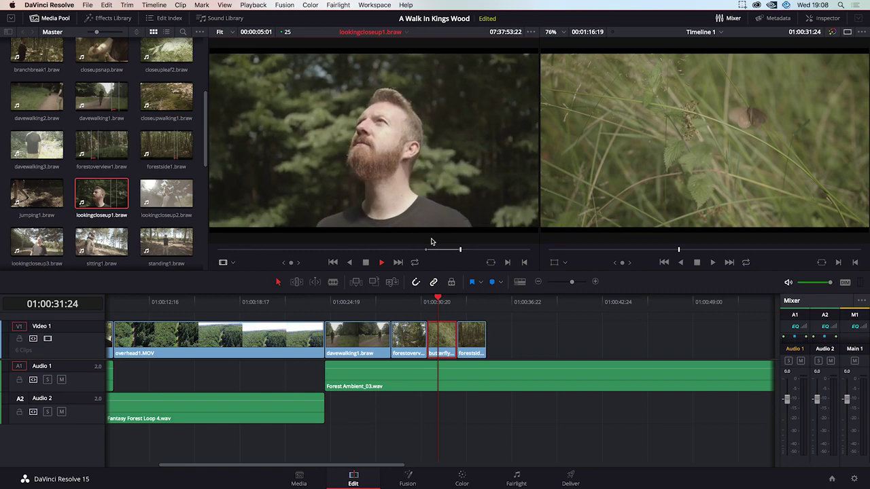
pyautogui.press('o')
pyautogui.press('space')
pyautogui.moveTo(422, 241); pyautogui.dragTo(489, 334)
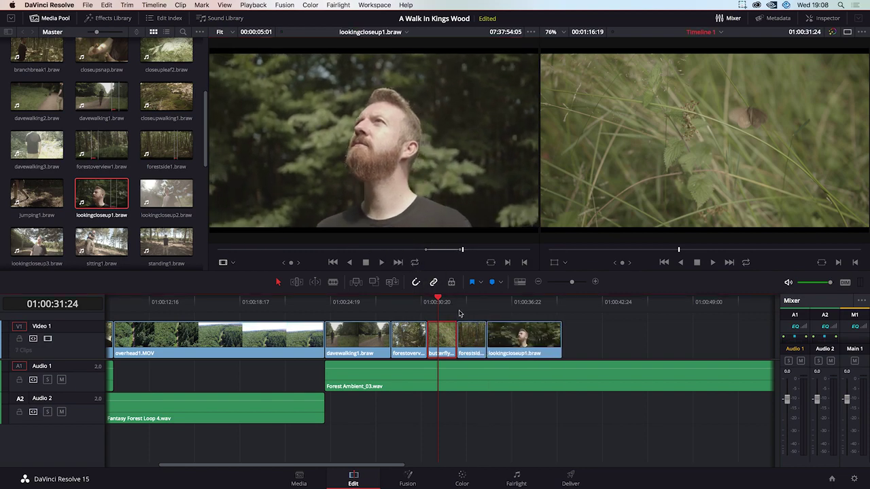
# Play back the timeline from the end of forestoverview1 through the lookingcloseup1 shot.
pyautogui.click(425, 302)
pyautogui.press('space')
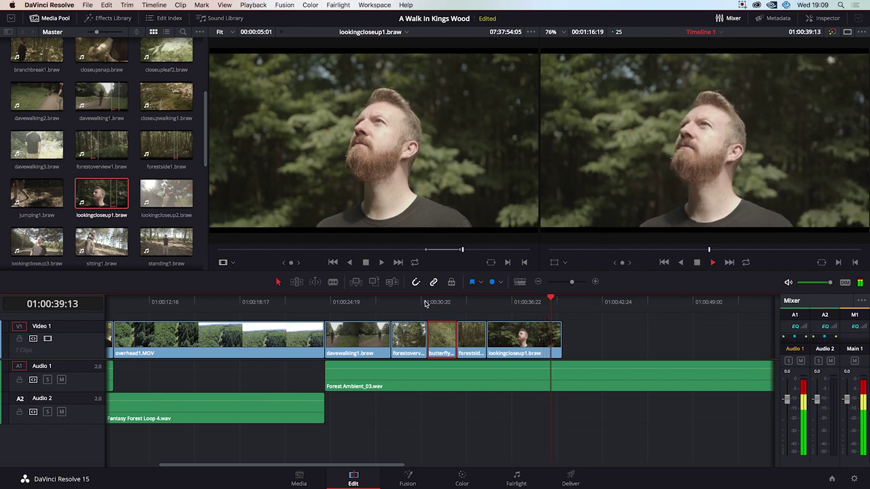
pyautogui.press('space')
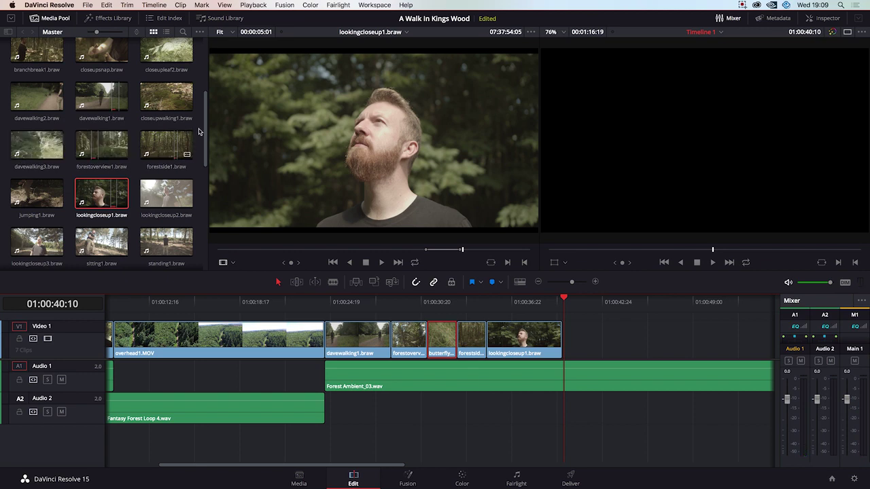
# Mark a range of about 3 seconds (00:00:02:22) in treecloseup1.braw and append its video after lookingcloseup1 on Video 1.
pyautogui.moveTo(205, 123); pyautogui.dragTo(200, 175)
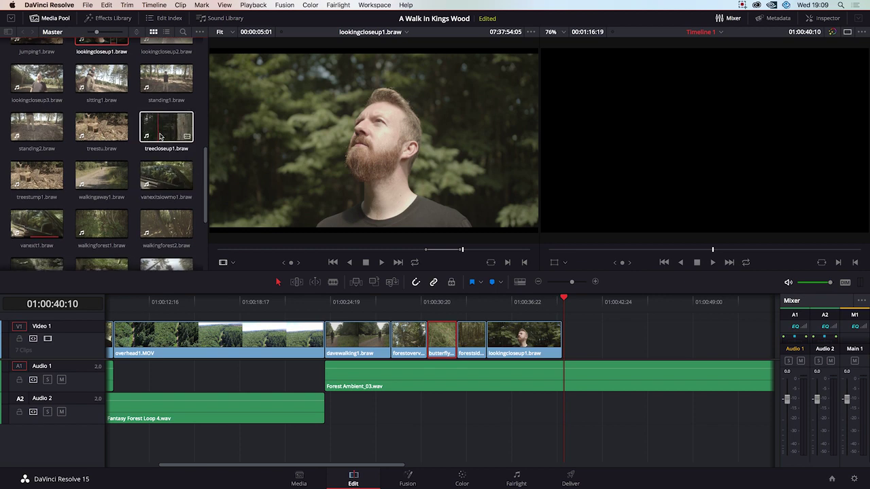
pyautogui.click(168, 134)
pyautogui.moveTo(251, 247); pyautogui.dragTo(343, 255)
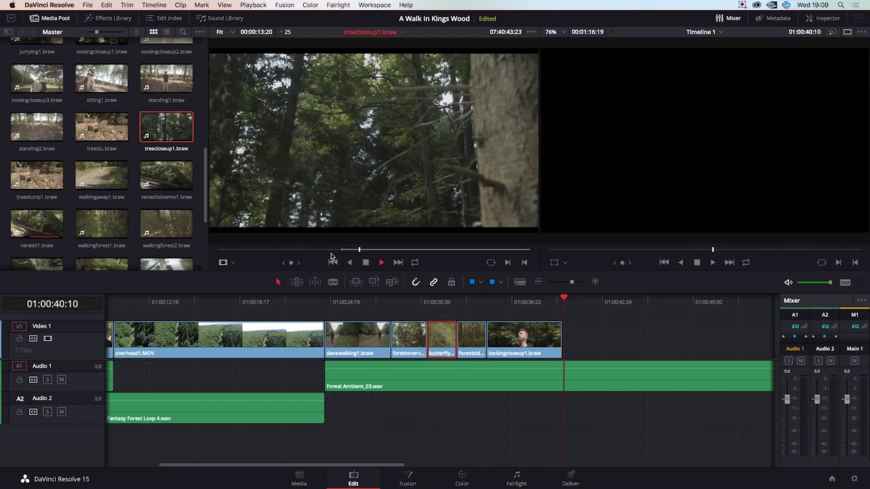
pyautogui.press('o')
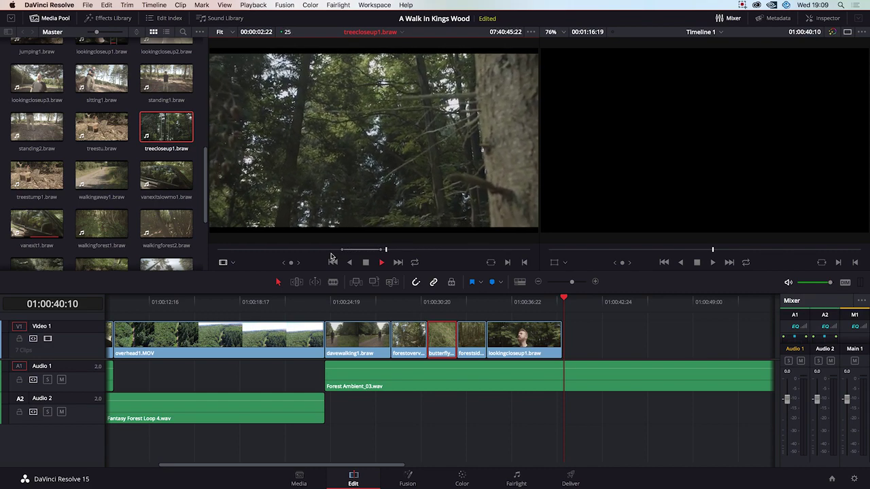
pyautogui.moveTo(358, 235)
pyautogui.moveTo(363, 233); pyautogui.dragTo(563, 348)
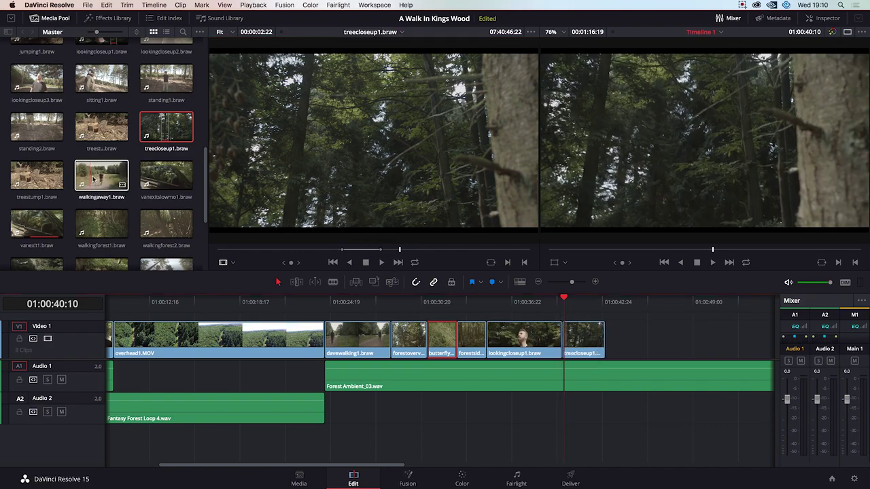
# Find walkingforest1.braw in the media pool and preview the man walking away through the undergrowth.
pyautogui.scroll(2, 77, 176)
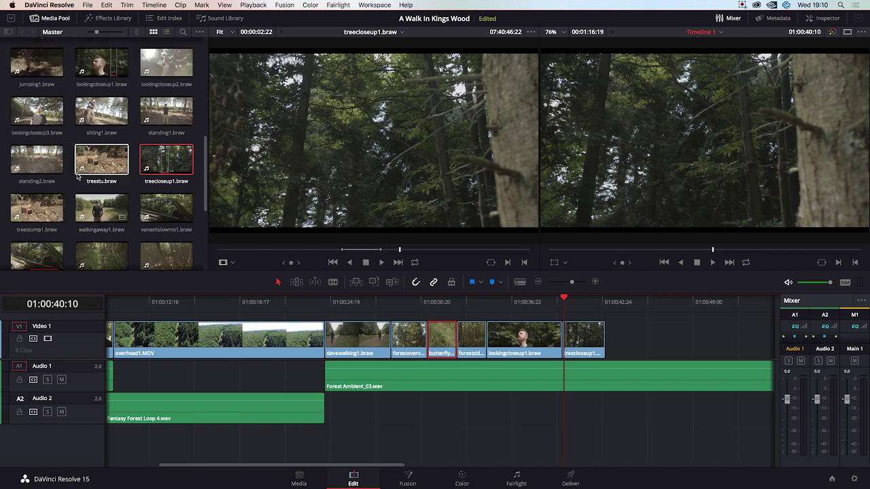
pyautogui.scroll(1, 77, 176)
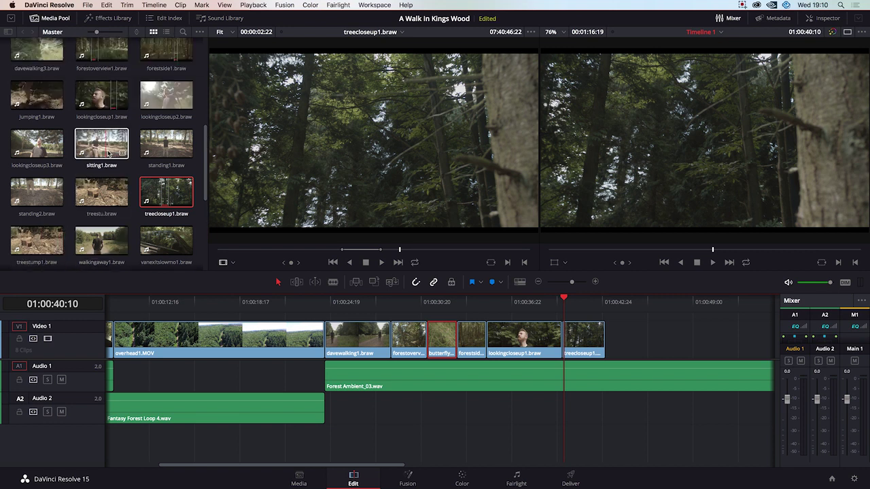
pyautogui.scroll(-2, 116, 185)
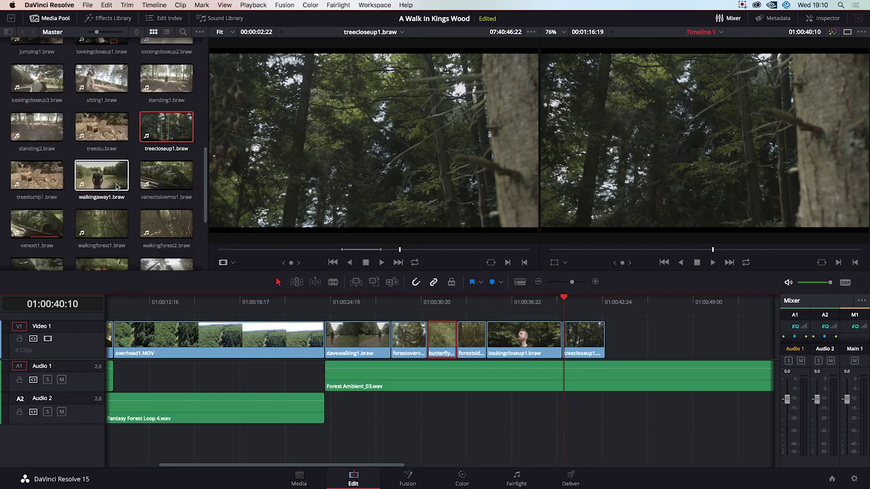
pyautogui.scroll(-1, 103, 198)
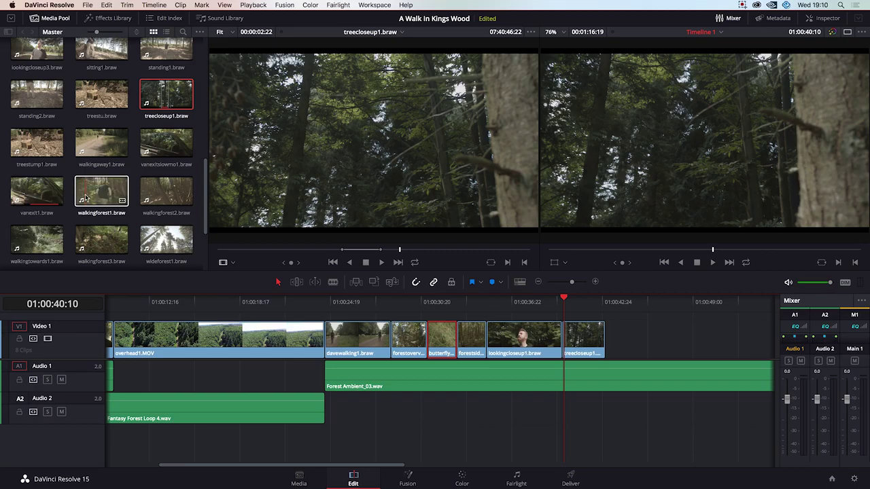
pyautogui.click(85, 197)
pyautogui.moveTo(219, 251); pyautogui.dragTo(261, 251)
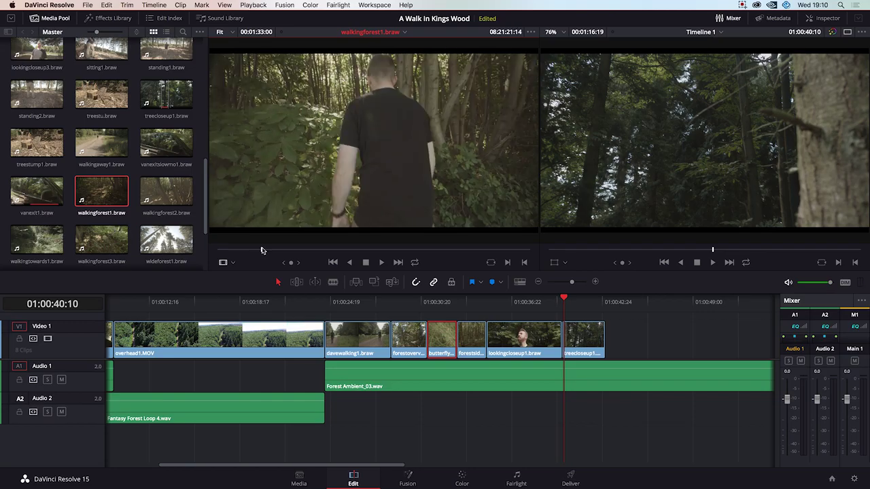
pyautogui.press('space')
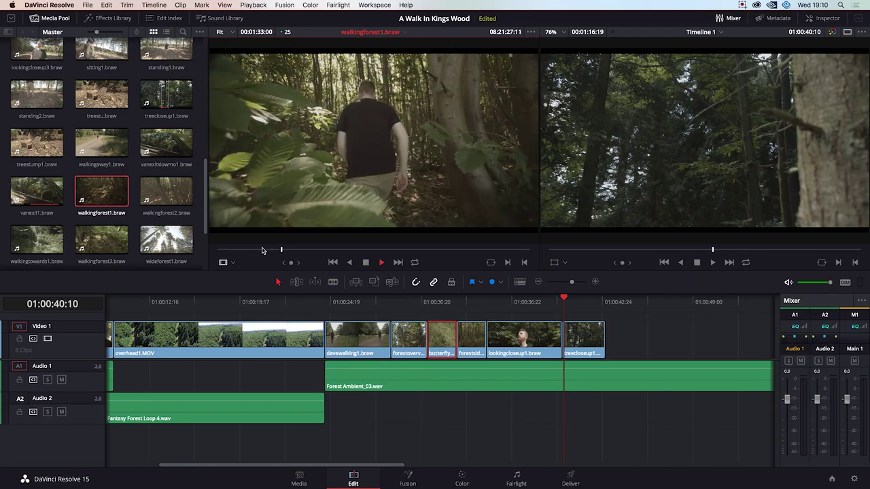
pyautogui.press('space')
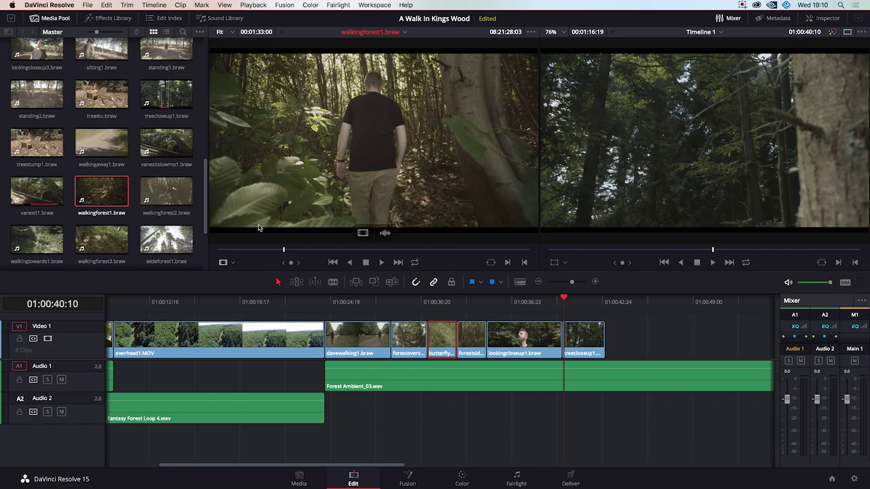
# Mark a 00:00:03:09 range in walkingforest1.braw and append its video after treecloseup1 on Video 1.
pyautogui.moveTo(284, 251); pyautogui.dragTo(271, 252)
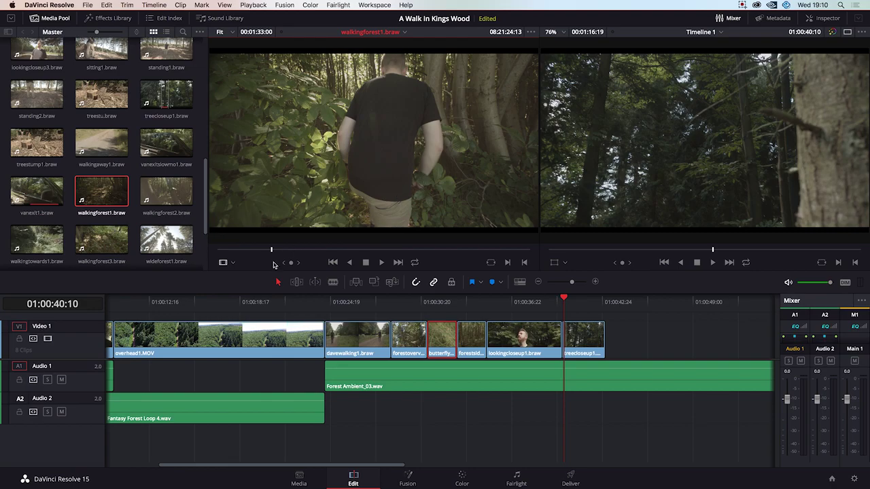
pyautogui.press('space')
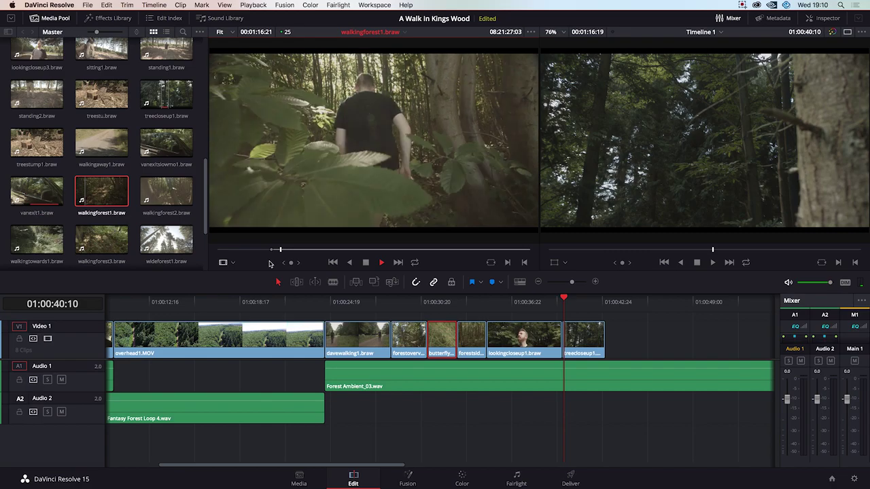
pyautogui.press('o')
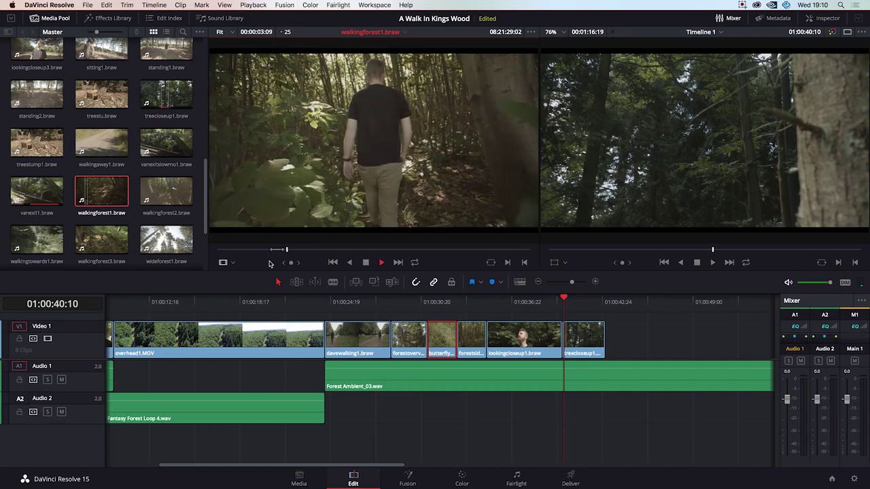
pyautogui.press('space')
pyautogui.moveTo(363, 239); pyautogui.dragTo(615, 336)
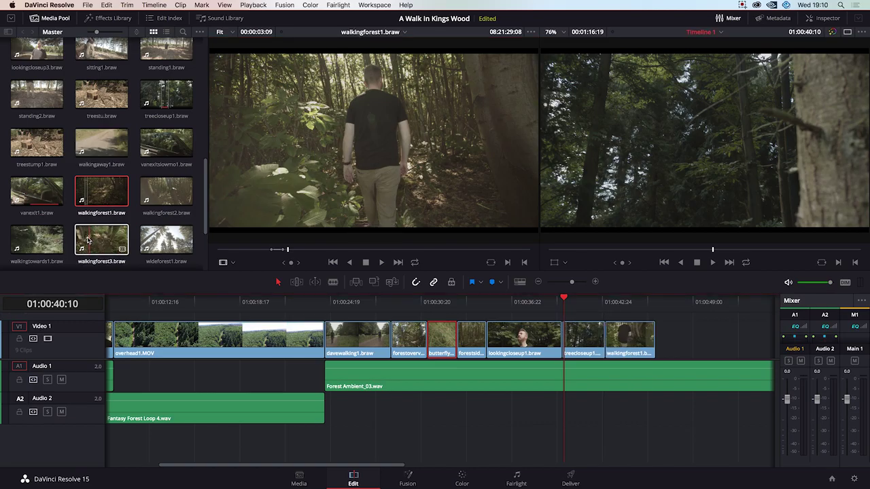
# Mark a 2-second range around the branch swing in branchbreak1.braw and append its video after walkingforest1 on Video 1.
pyautogui.scroll(1, 83, 203)
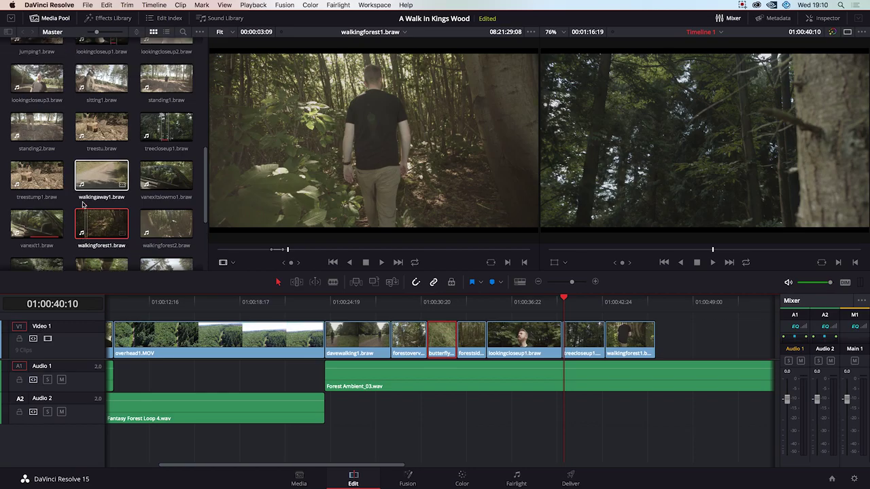
pyautogui.scroll(3, 83, 204)
pyautogui.scroll(1, 95, 155)
pyautogui.scroll(1, 95, 155)
pyautogui.scroll(3, 116, 161)
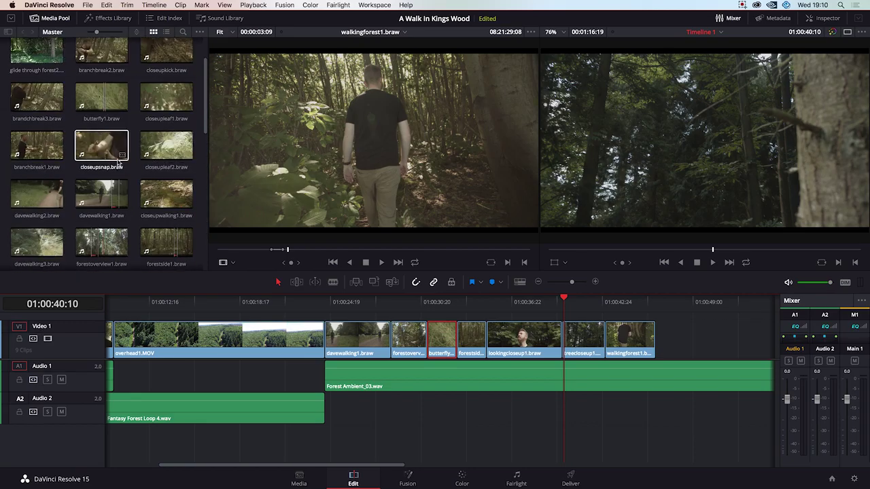
pyautogui.doubleClick(34, 148)
pyautogui.moveTo(258, 249); pyautogui.dragTo(431, 252)
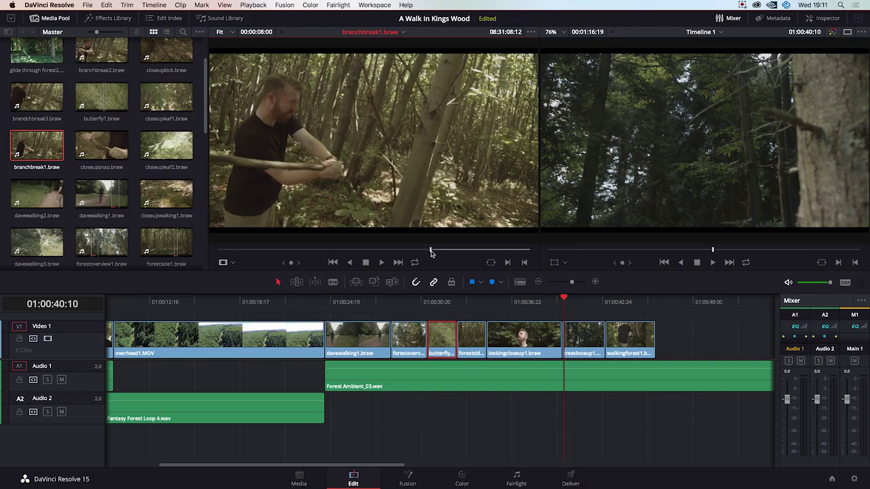
pyautogui.press('space')
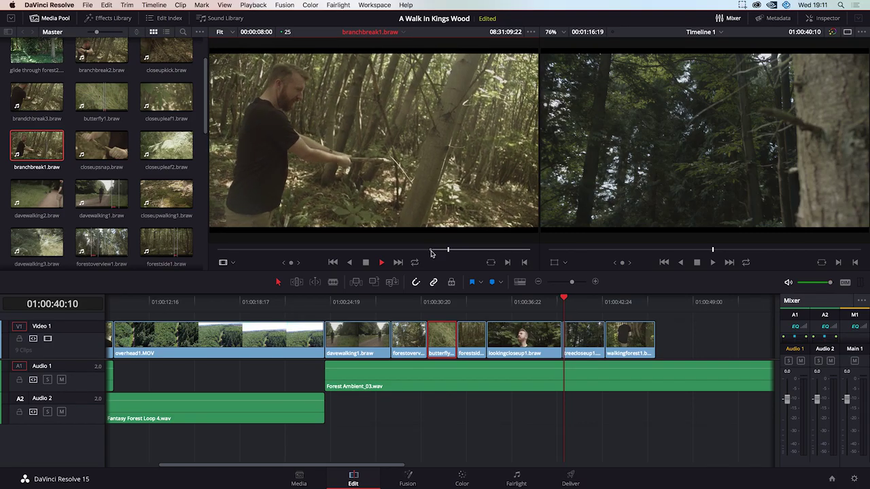
pyautogui.press('o')
pyautogui.press('space')
pyautogui.hotkey('shift', 'F12')
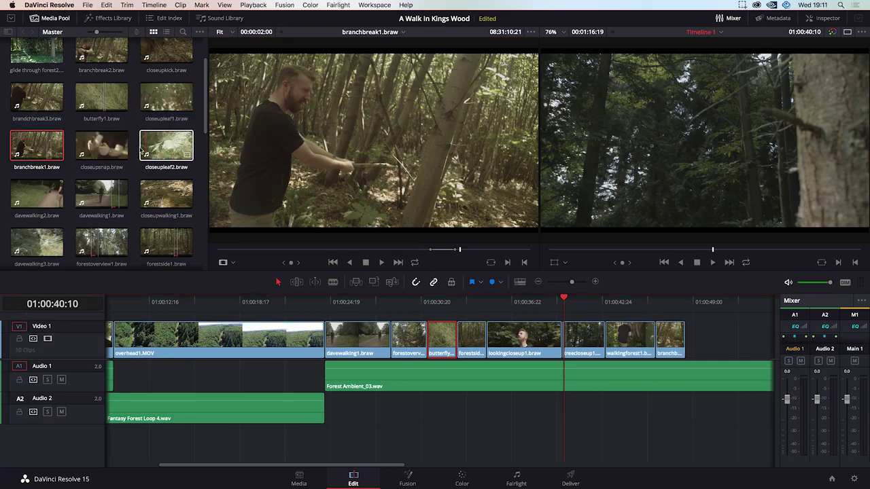
# Mark a 00:00:01:11 range around the kick in closeupkick.braw and append its video after branchbreak1 on Video 1.
pyautogui.scroll(1, 163, 150)
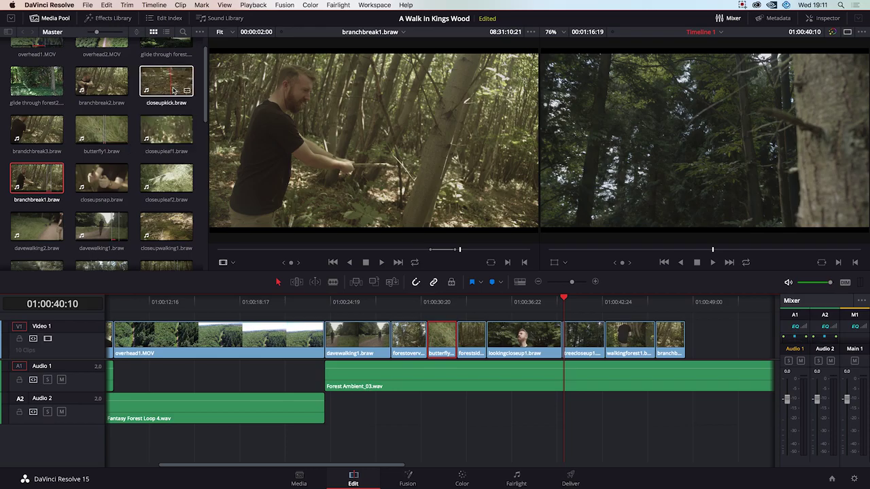
pyautogui.moveTo(161, 90); pyautogui.dragTo(287, 195)
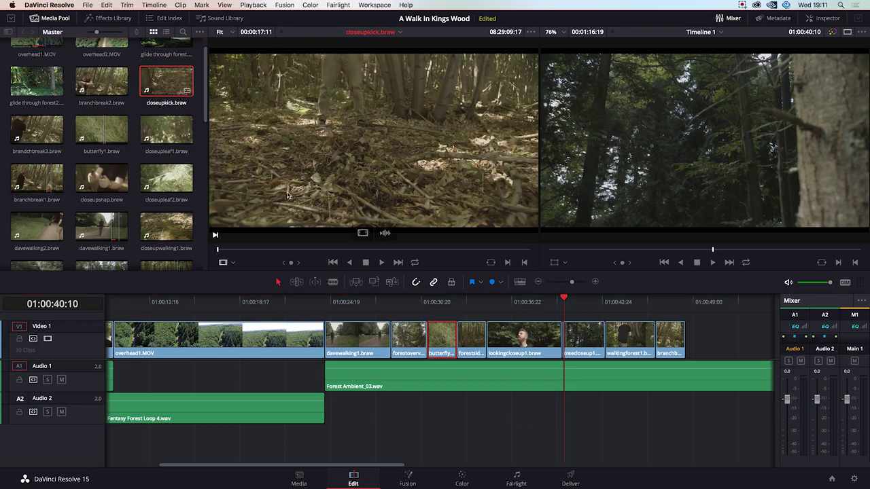
pyautogui.moveTo(267, 248); pyautogui.dragTo(343, 254)
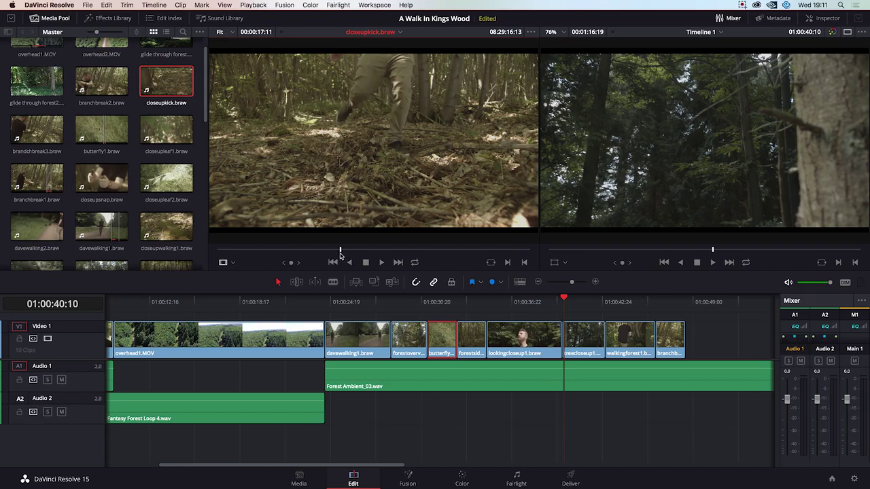
pyautogui.press('i')
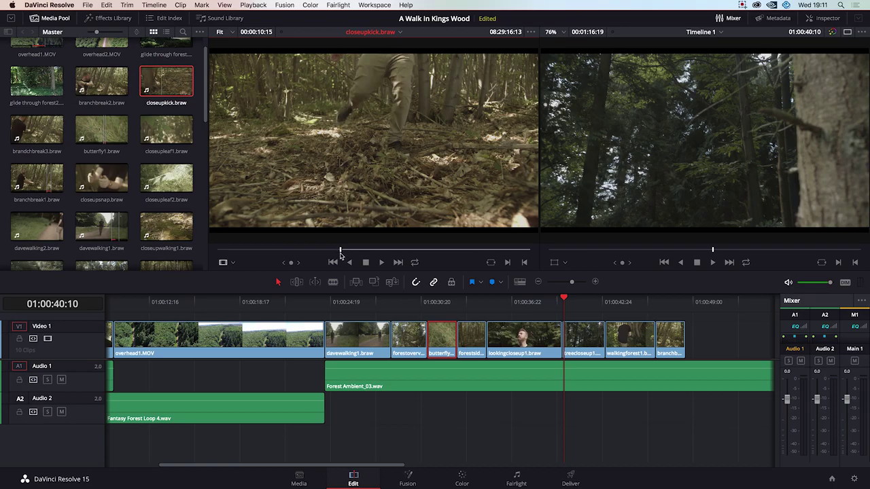
pyautogui.press('space')
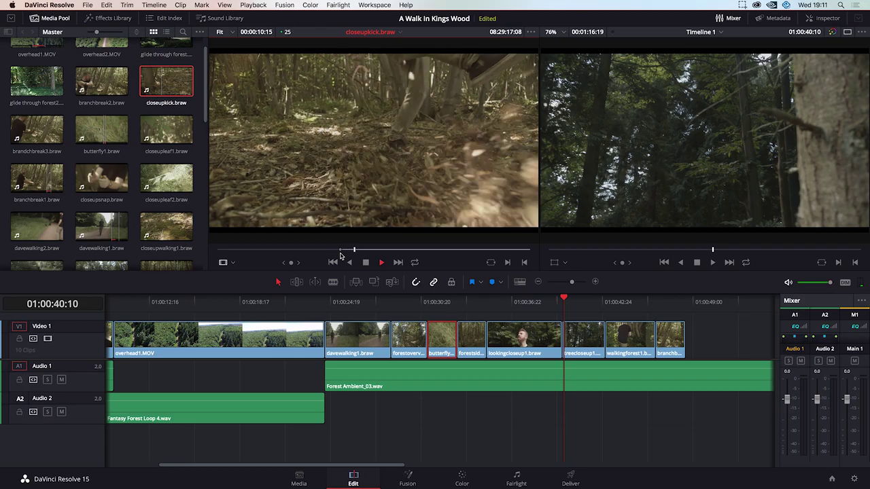
pyautogui.press('space')
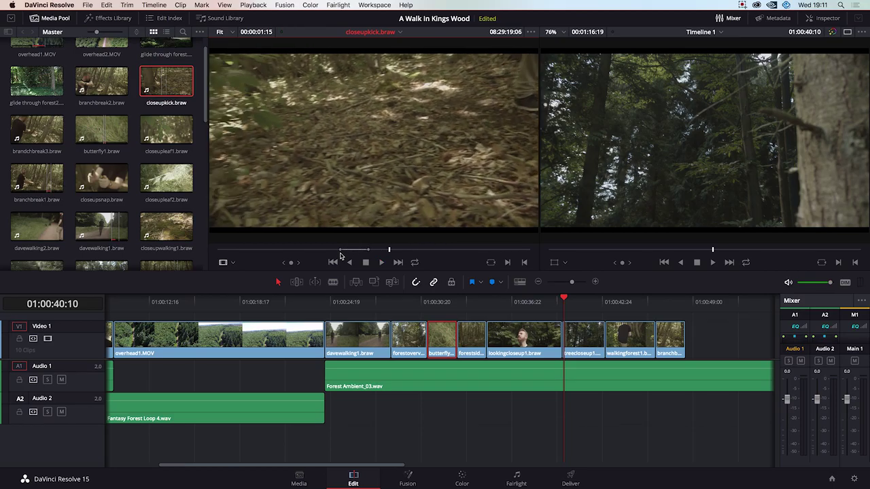
pyautogui.moveTo(390, 253); pyautogui.dragTo(366, 252)
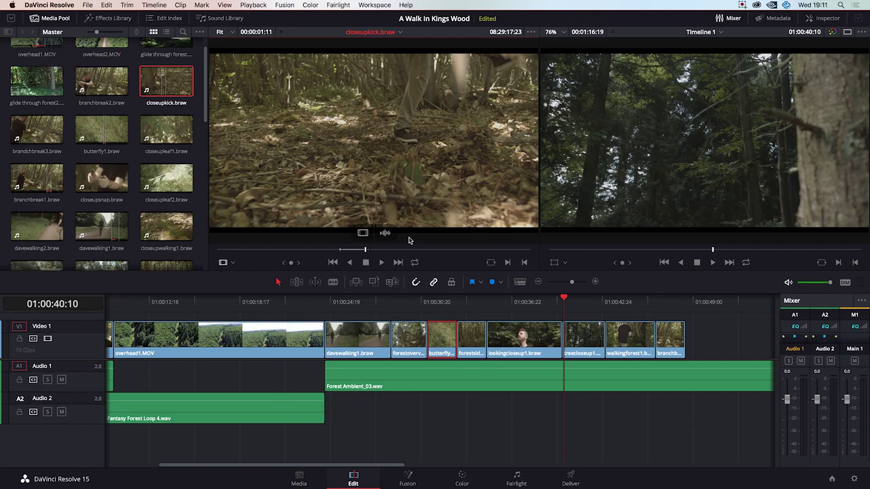
pyautogui.hotkey('shift', 'F12')
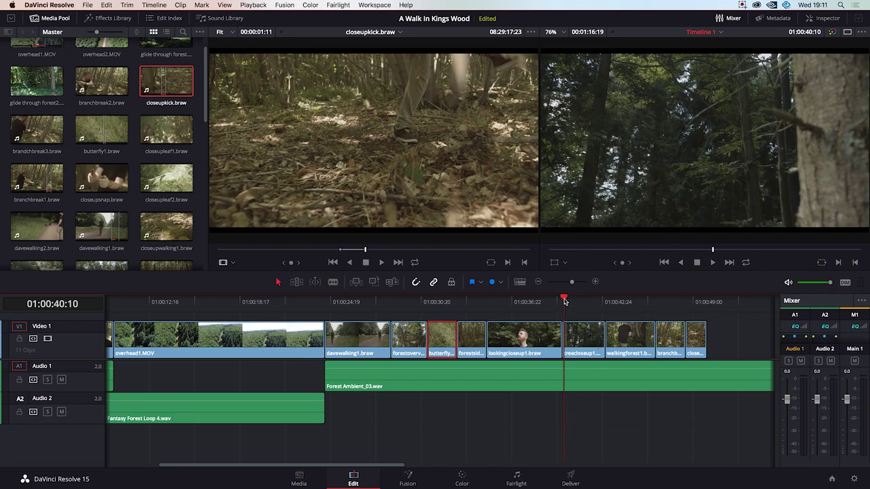
# Play back the lookingcloseup1 and treecloseup1 clips on Timeline 1 to judge the pacing of the cut between them.
pyautogui.hscroll(8, 397, 398)
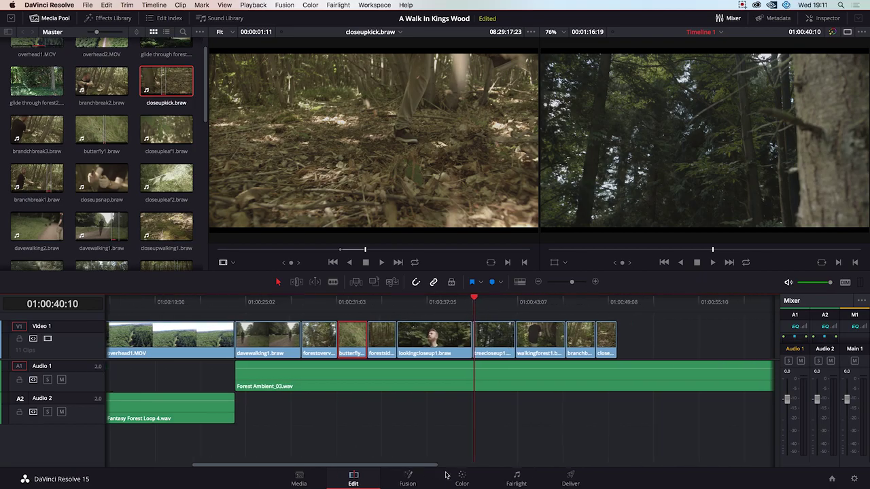
pyautogui.moveTo(274, 310); pyautogui.dragTo(271, 303)
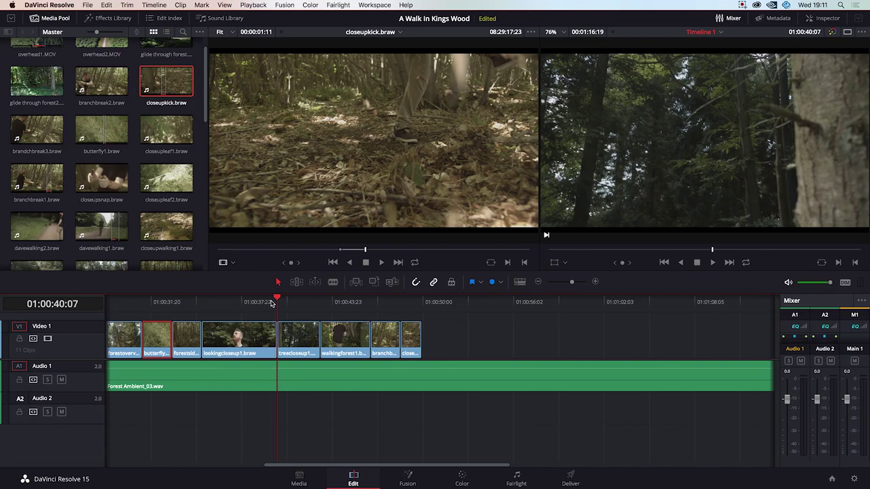
pyautogui.press('space')
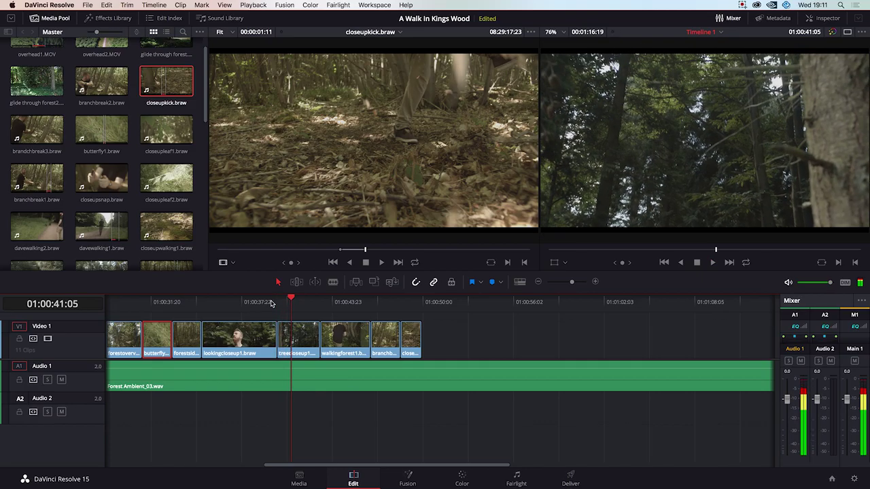
pyautogui.click(233, 302)
pyautogui.click(202, 303)
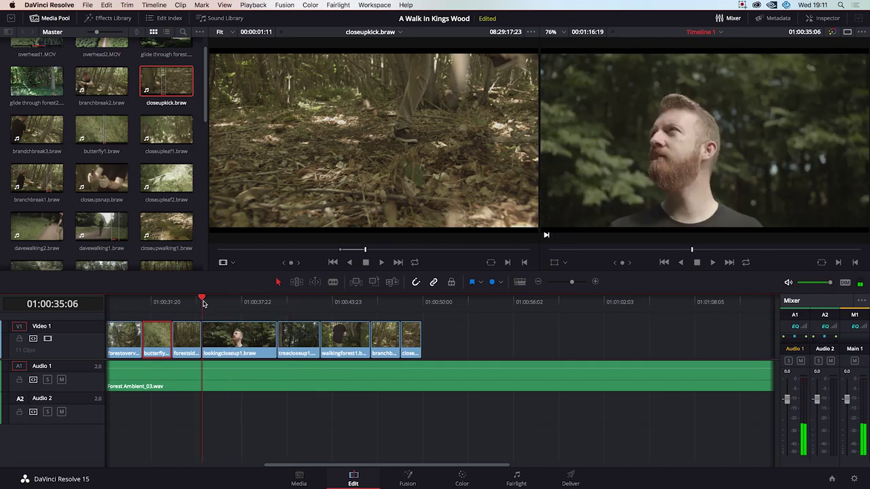
pyautogui.press('space')
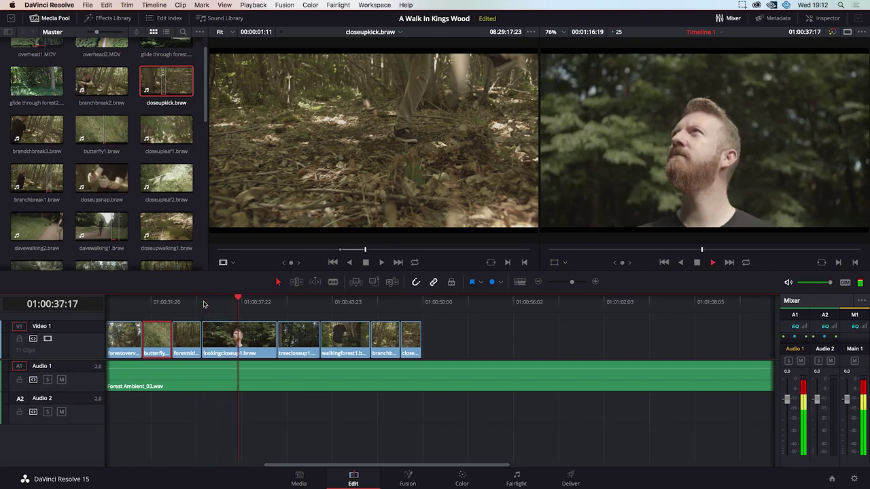
pyautogui.press('space')
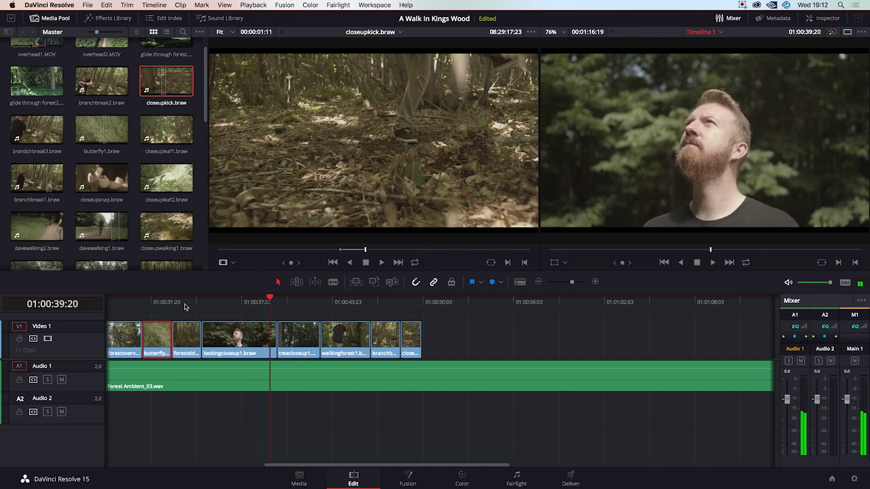
# Shorten lookingcloseup1 by moving the four clips from treecloseup1 to closeupkick earlier, so that they start at 01:00:37:15.
pyautogui.click(184, 307)
pyautogui.press('space')
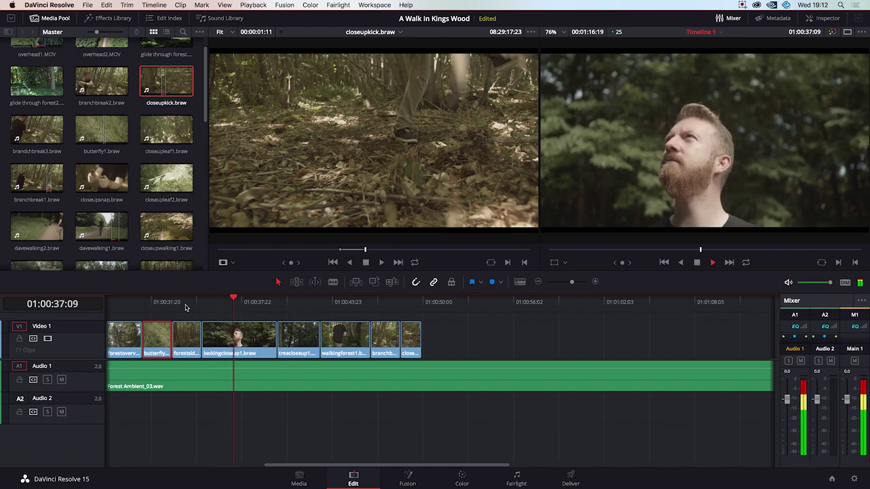
pyautogui.press('space')
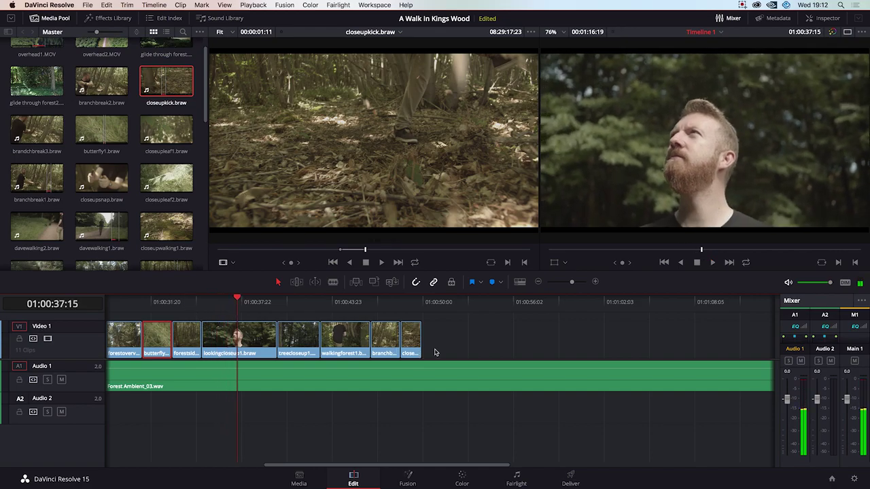
pyautogui.moveTo(417, 341); pyautogui.dragTo(262, 341)
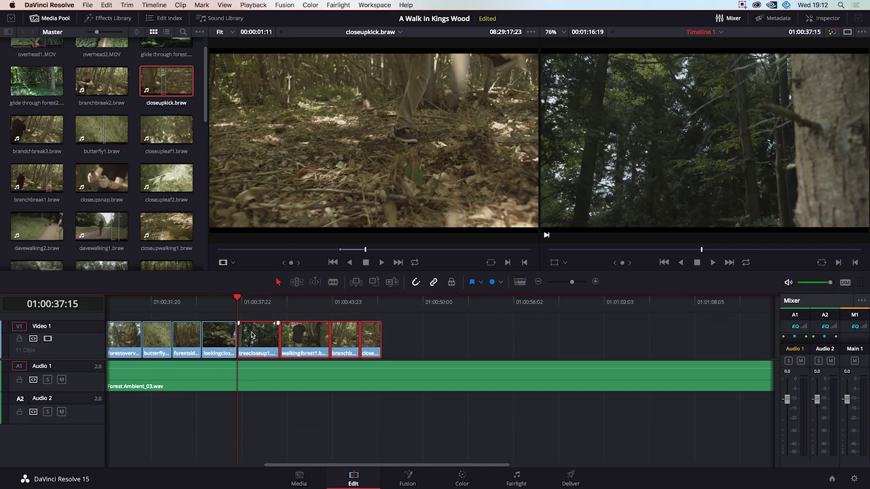
# Shorten treecloseup1 by moving walkingforest1, branchbreak1 and closeupkick earlier, so that they start at 01:00:39:20.
pyautogui.click(227, 304)
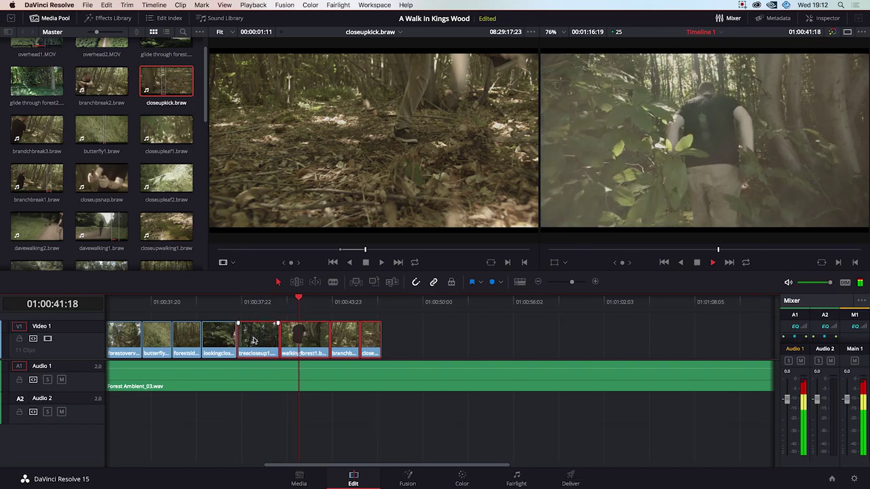
pyautogui.press('space')
pyautogui.click(243, 306)
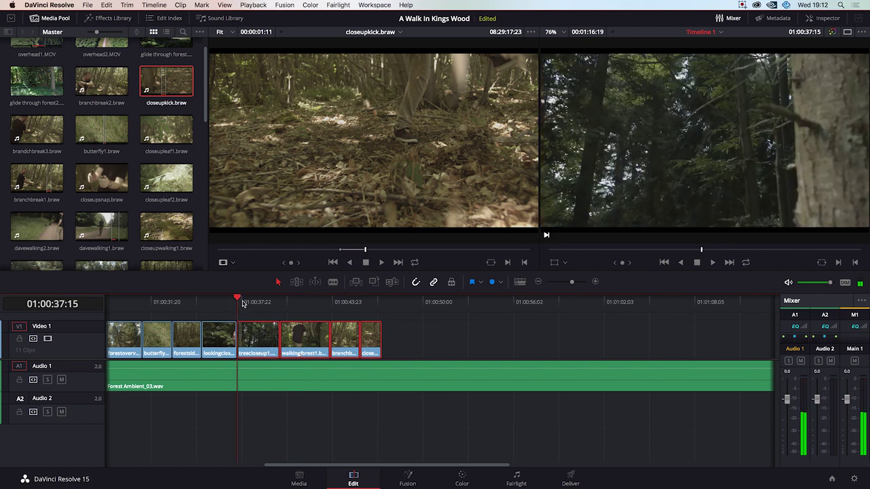
pyautogui.press('space')
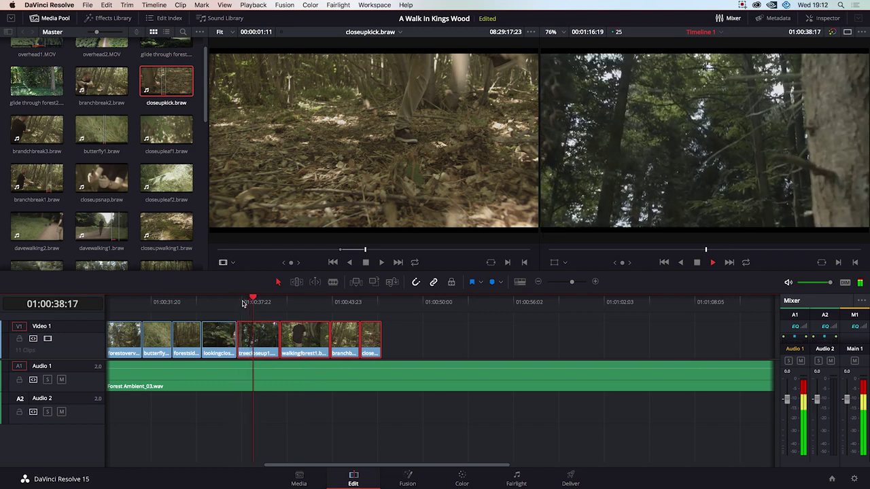
pyautogui.press('space')
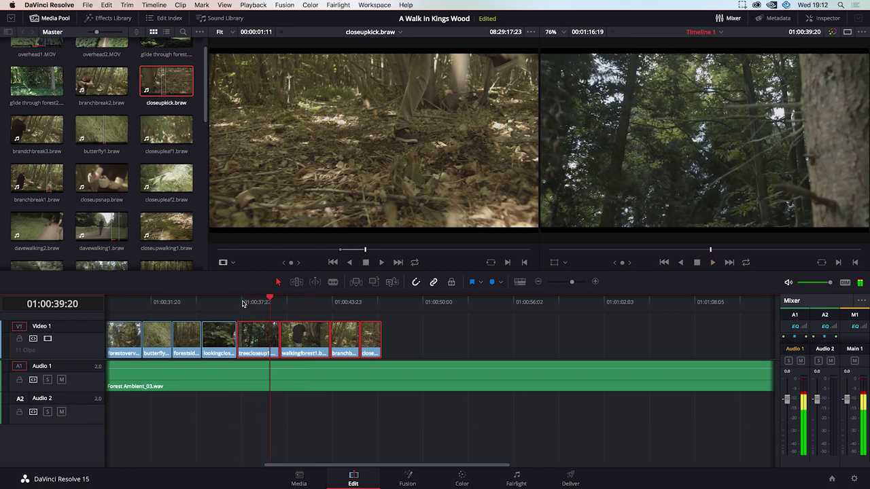
pyautogui.moveTo(415, 332); pyautogui.dragTo(296, 344)
# Review the cuts from treecloseup1 through walkingforest1 and branchbreak1 to the kick in closeupkick on Timeline 1.
pyautogui.click(257, 301)
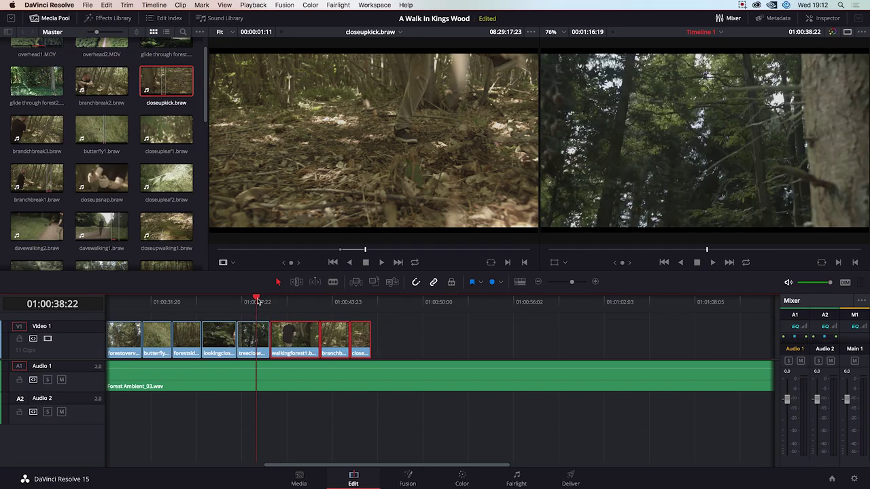
pyautogui.press('space')
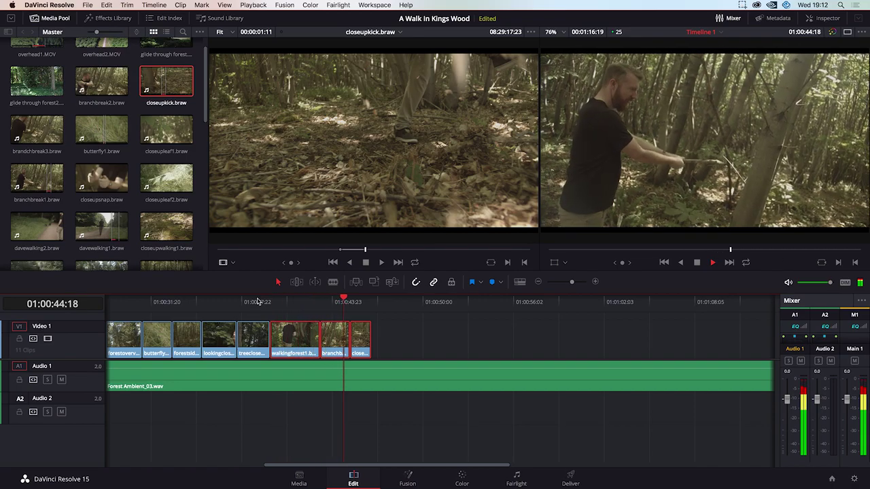
pyautogui.press('space')
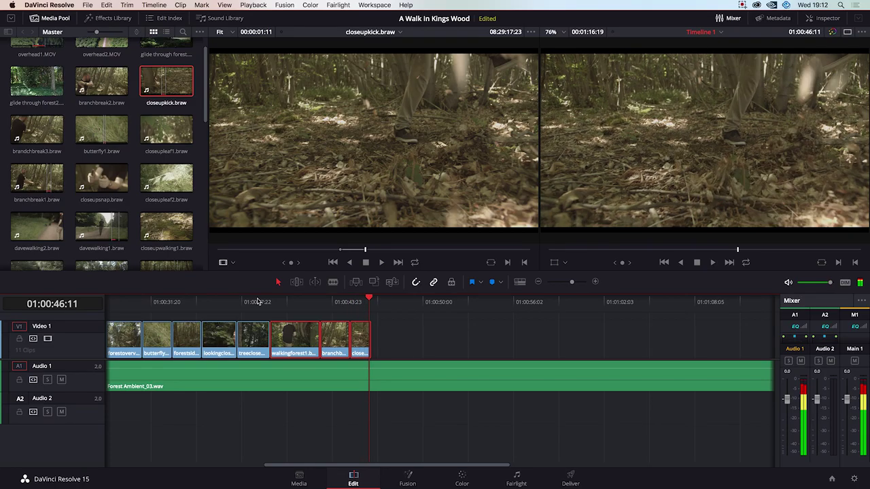
pyautogui.click(341, 305)
pyautogui.press('space')
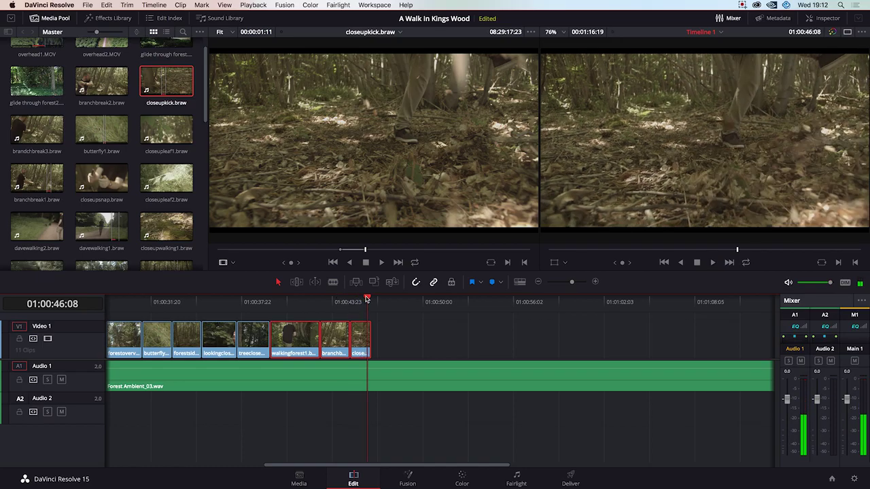
pyautogui.moveTo(367, 299); pyautogui.dragTo(355, 301)
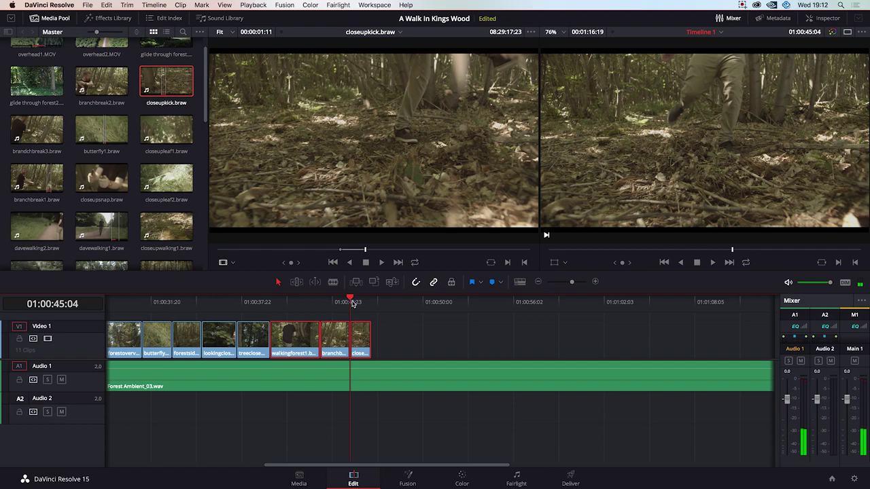
pyautogui.click(290, 302)
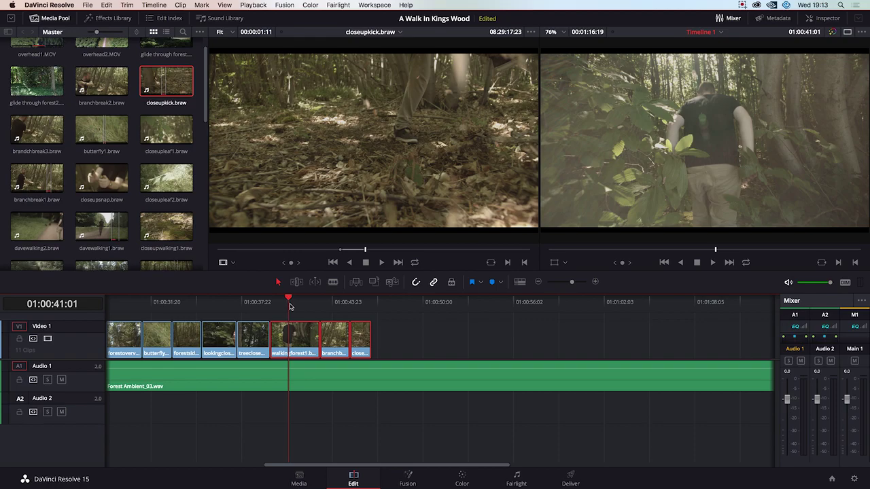
pyautogui.press('space')
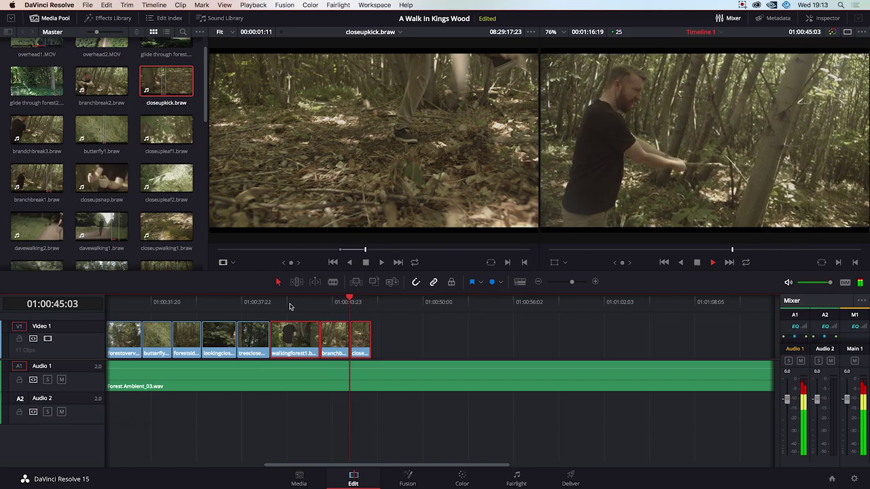
pyautogui.press('space')
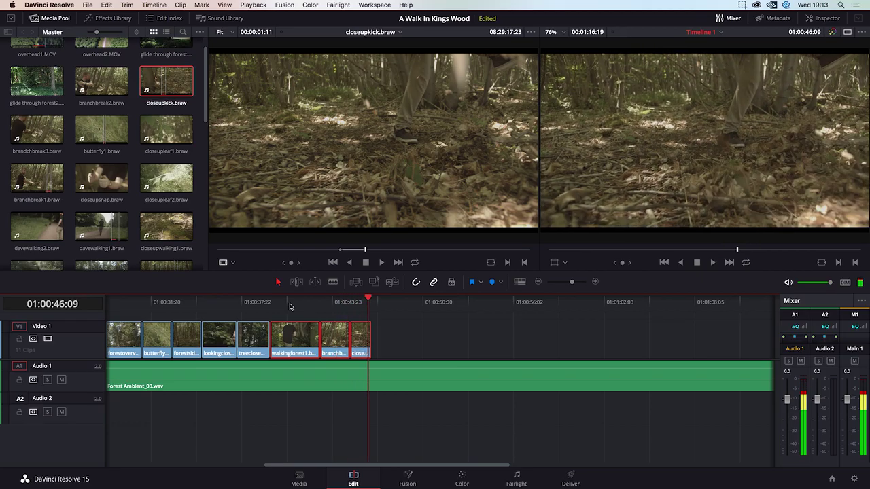
# Trim the end of closeupkick.braw on Video 1 back to 01:00:46:06, just after the kick.
pyautogui.click(391, 334)
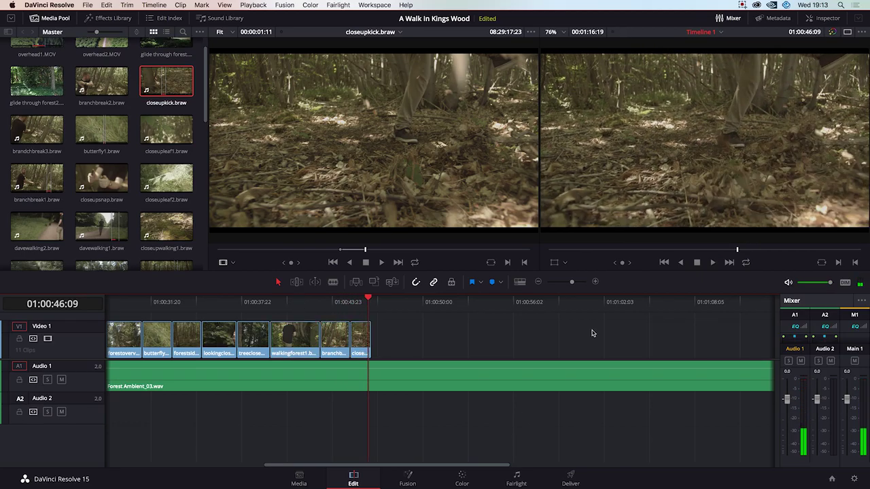
pyautogui.moveTo(575, 280); pyautogui.dragTo(578, 281)
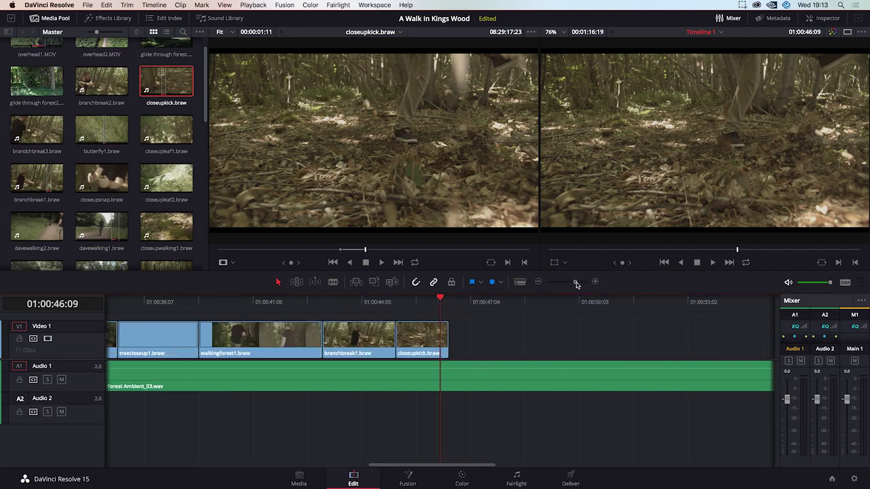
pyautogui.moveTo(460, 341); pyautogui.dragTo(439, 341)
pyautogui.click(414, 302)
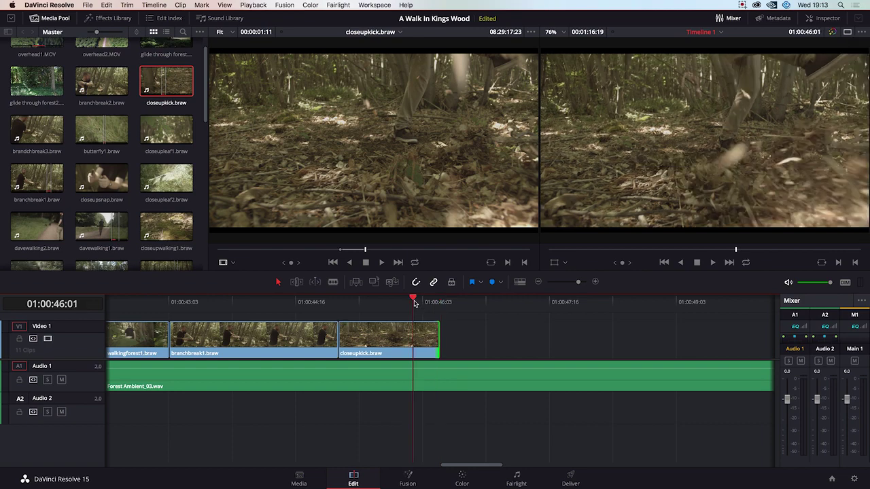
pyautogui.press('space')
pyautogui.moveTo(422, 302)
pyautogui.mouseDown()
pyautogui.moveTo(439, 303)
pyautogui.moveTo(430, 303)
pyautogui.mouseUp()
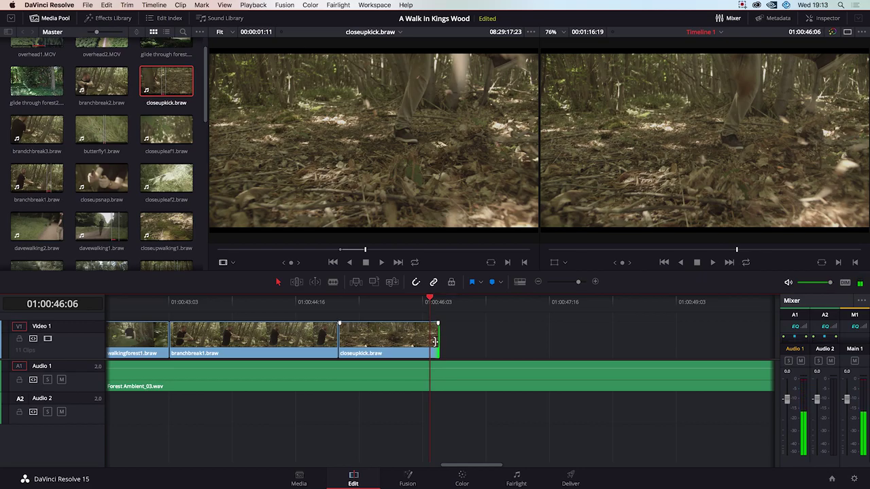
pyautogui.moveTo(437, 341); pyautogui.dragTo(430, 341)
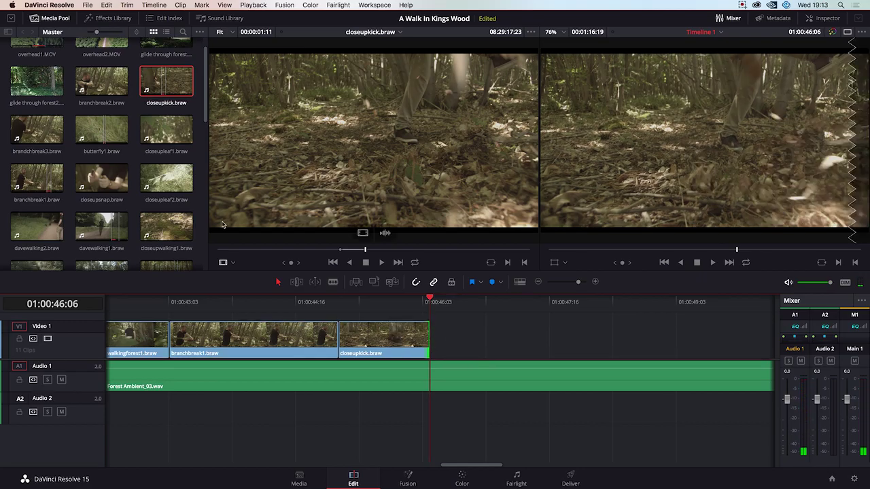
# Find closeupwalking1.braw in the media pool and locate the foot stepping onto the moss at about 08:24:33:07 in the source.
pyautogui.scroll(2, 100, 146)
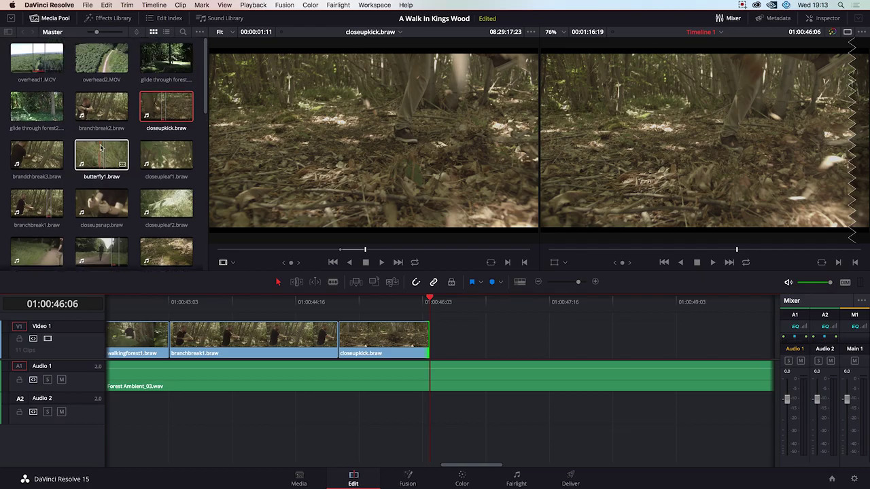
pyautogui.scroll(-5, 104, 147)
pyautogui.scroll(-2, 114, 160)
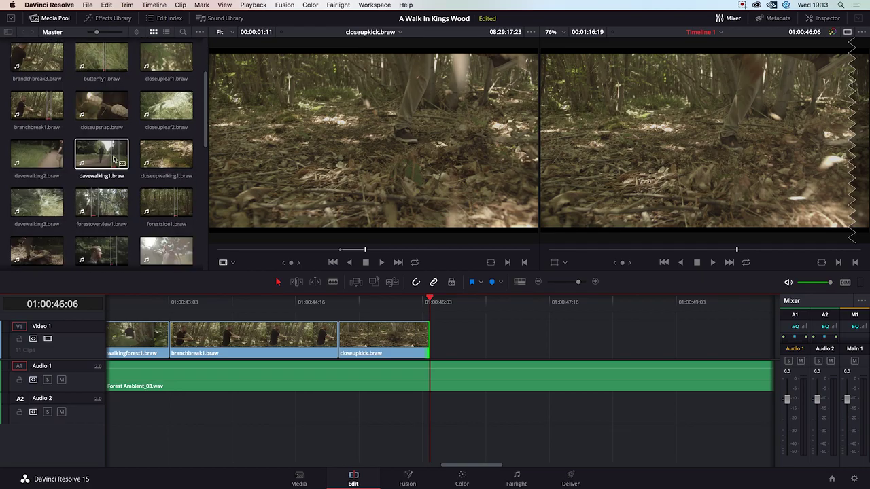
pyautogui.doubleClick(156, 159)
pyautogui.moveTo(268, 252); pyautogui.dragTo(372, 259)
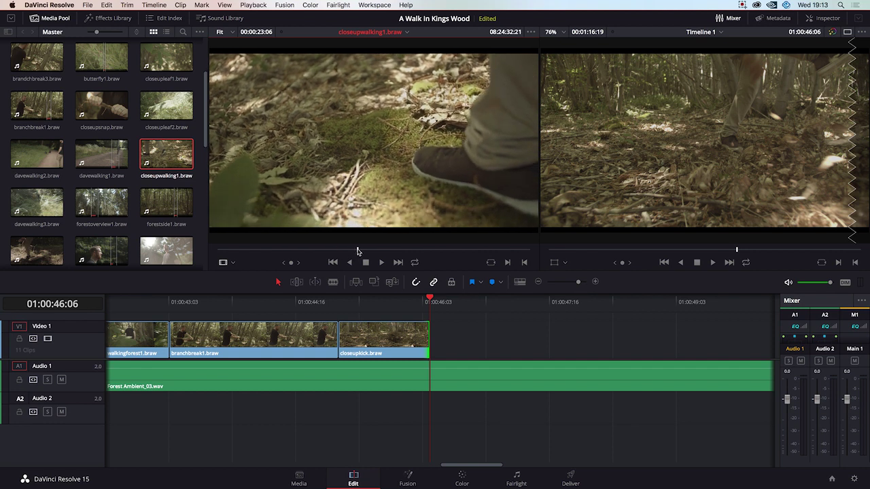
pyautogui.moveTo(361, 251); pyautogui.dragTo(363, 251)
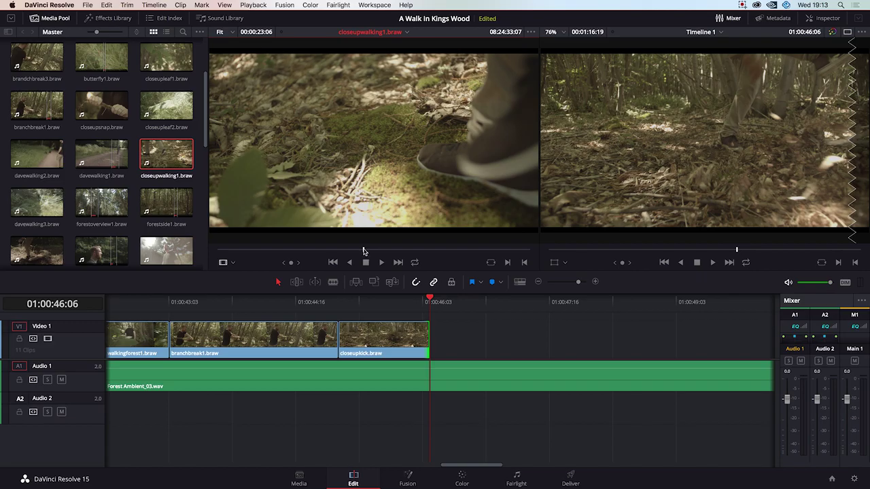
# Mark a 00:00:03:04 range of the footsteps in closeupwalking1.braw, ending at 08:24:36:11.
pyautogui.press('space')
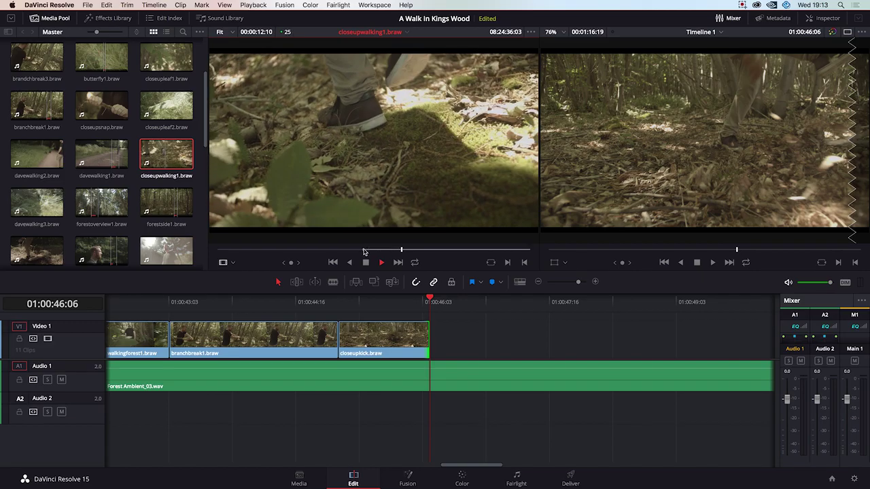
pyautogui.press('space')
pyautogui.click(366, 250)
pyautogui.moveTo(368, 249); pyautogui.dragTo(407, 248)
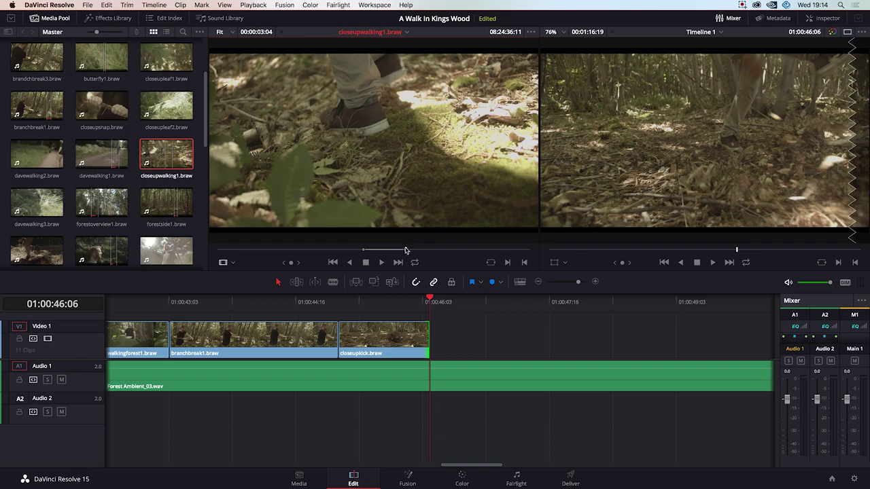
# Append only the video of the marked closeupwalking1.braw range after closeupkick on Video 1 and play it through.
pyautogui.moveTo(436, 282); pyautogui.dragTo(427, 335)
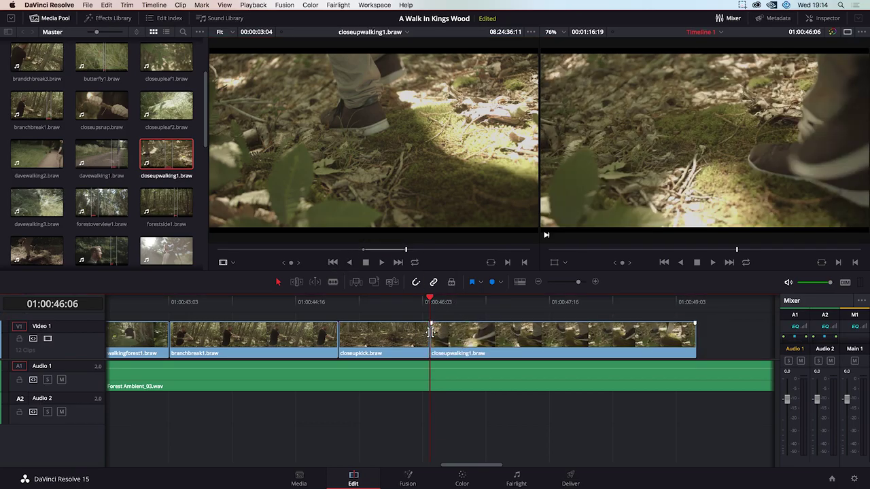
pyautogui.press('space')
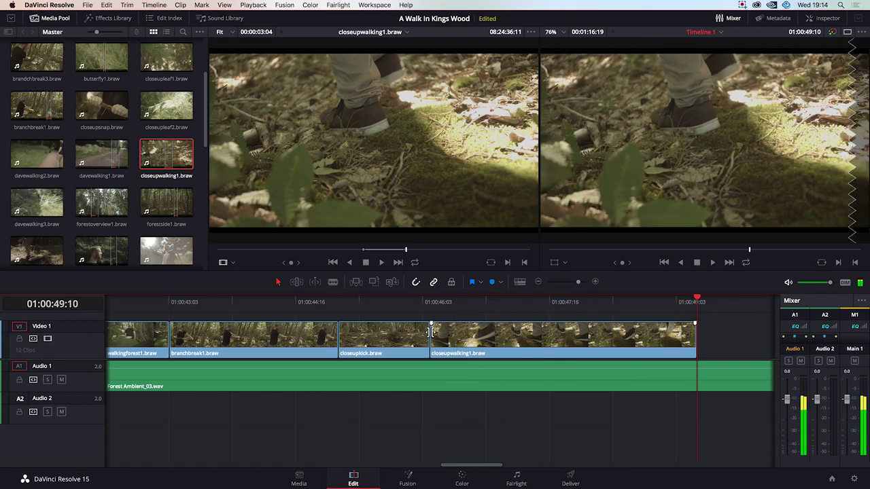
pyautogui.press('space')
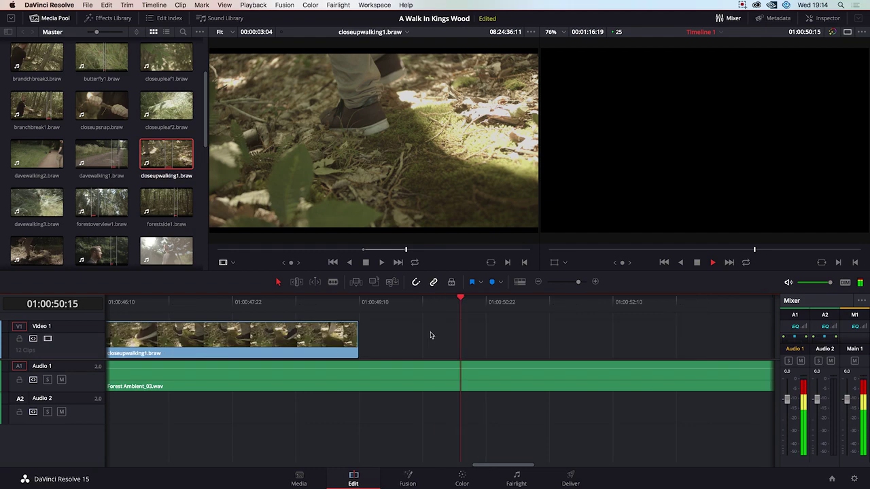
# Find walkingtowards1.braw in the media pool and open it in the source viewer.
pyautogui.scroll(-2, 102, 203)
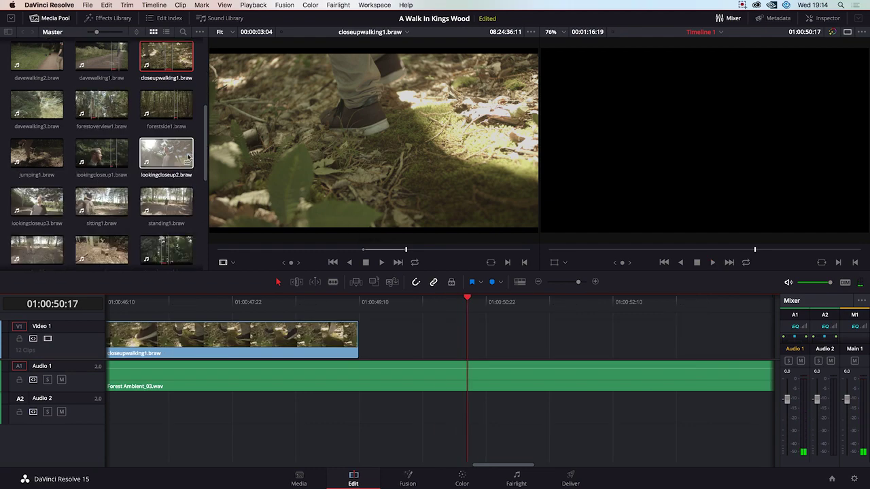
pyautogui.moveTo(206, 150); pyautogui.dragTo(195, 104)
pyautogui.scroll(2, 170, 102)
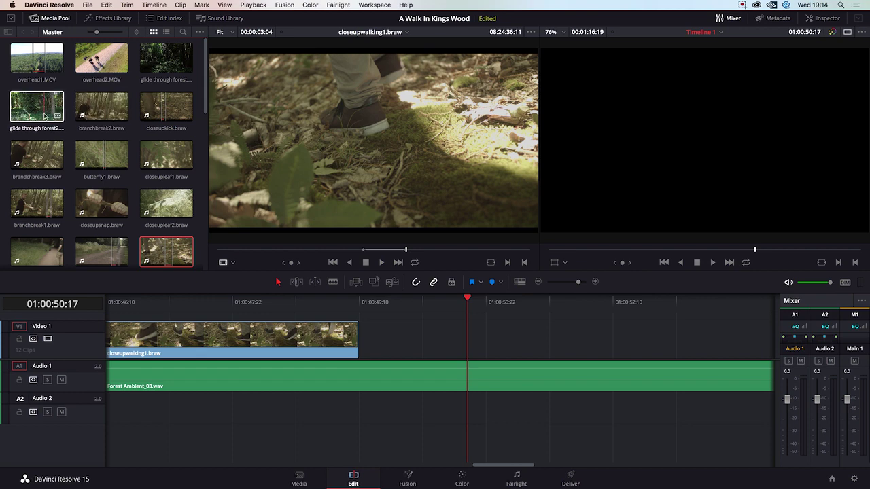
pyautogui.scroll(-2, 47, 150)
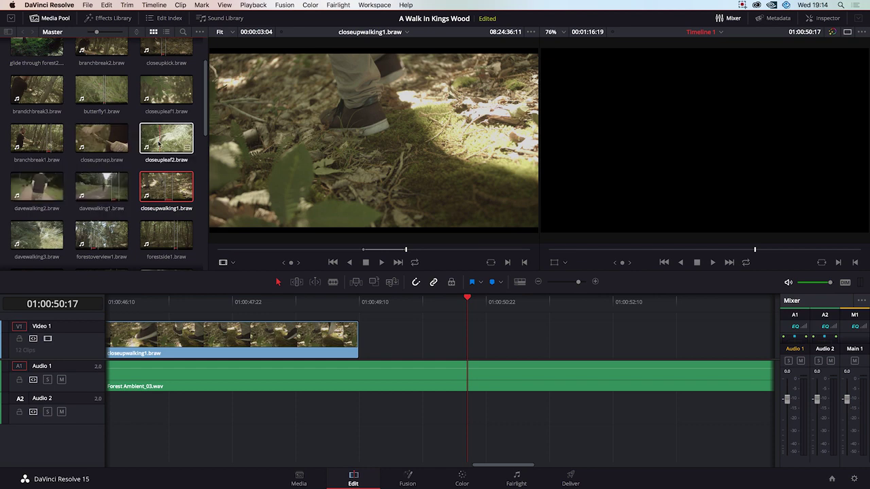
pyautogui.scroll(-3, 108, 178)
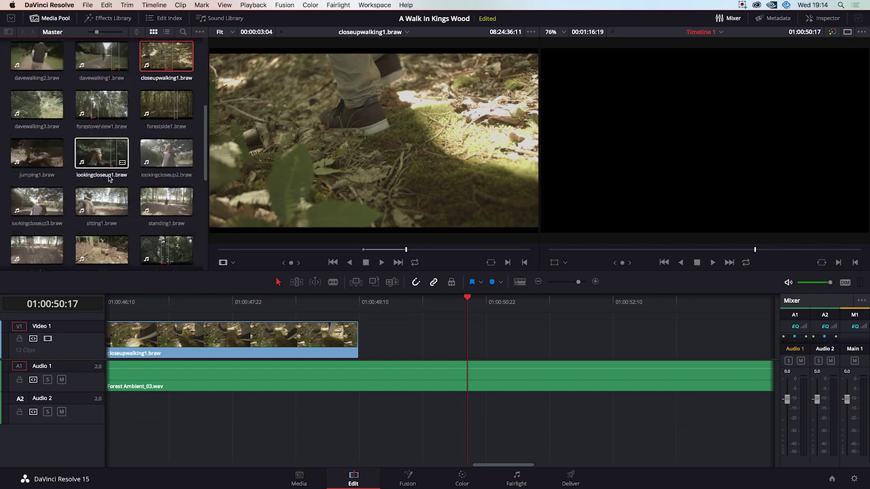
pyautogui.scroll(-2, 81, 203)
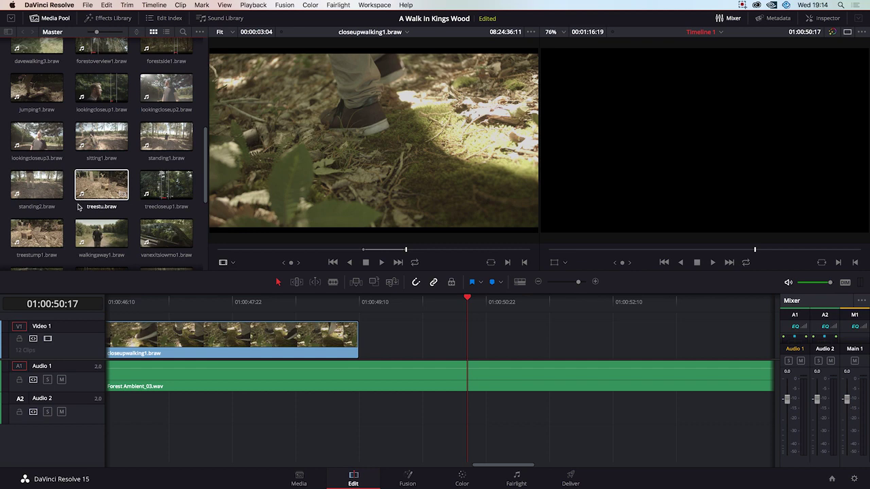
pyautogui.scroll(-2, 76, 209)
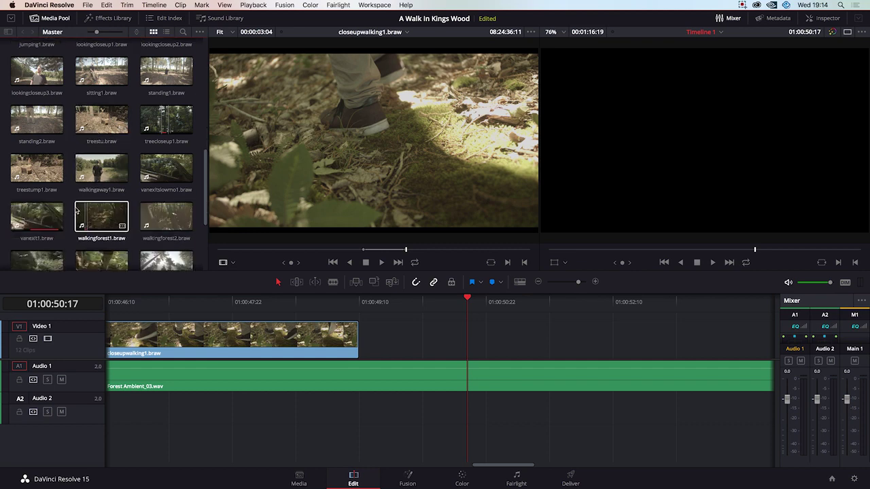
pyautogui.scroll(-2, 76, 209)
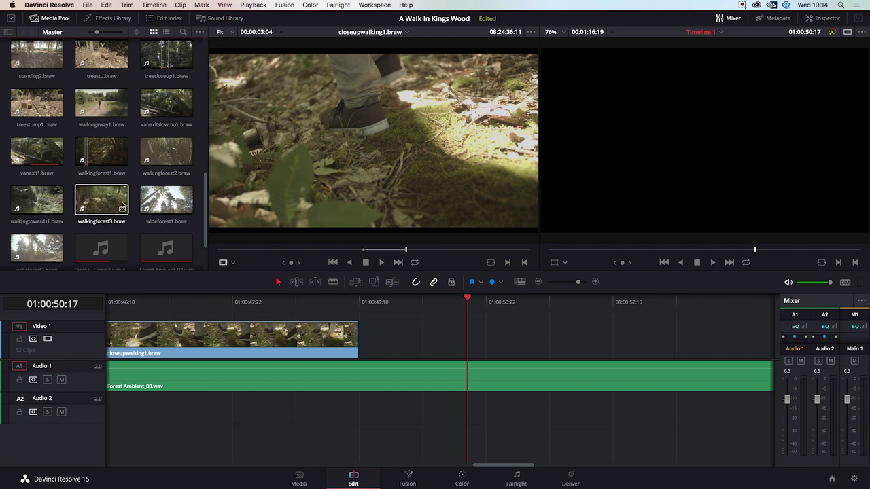
pyautogui.doubleClick(25, 206)
# Mark a 00:00:05:02 range of the man walking through the ferns in walkingtowards1.braw and append only its video after closeupwalking1.braw on Video 1.
pyautogui.moveTo(218, 251); pyautogui.dragTo(298, 252)
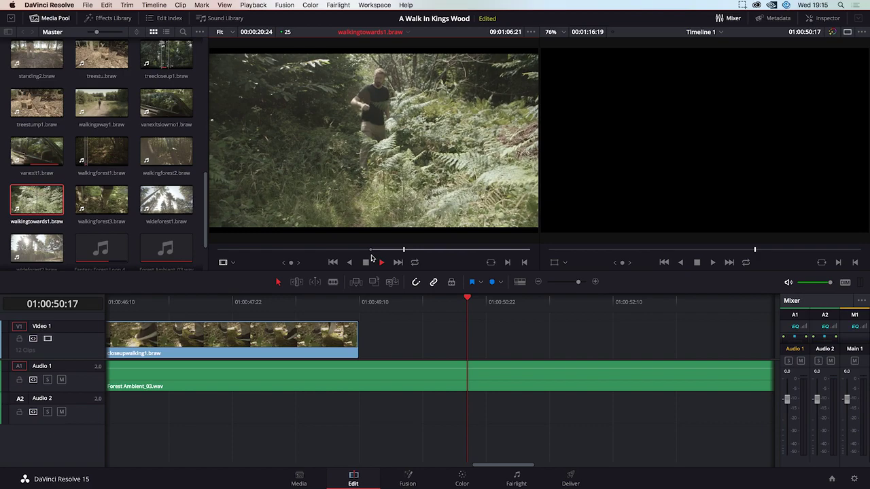
pyautogui.press('o')
pyautogui.press('space')
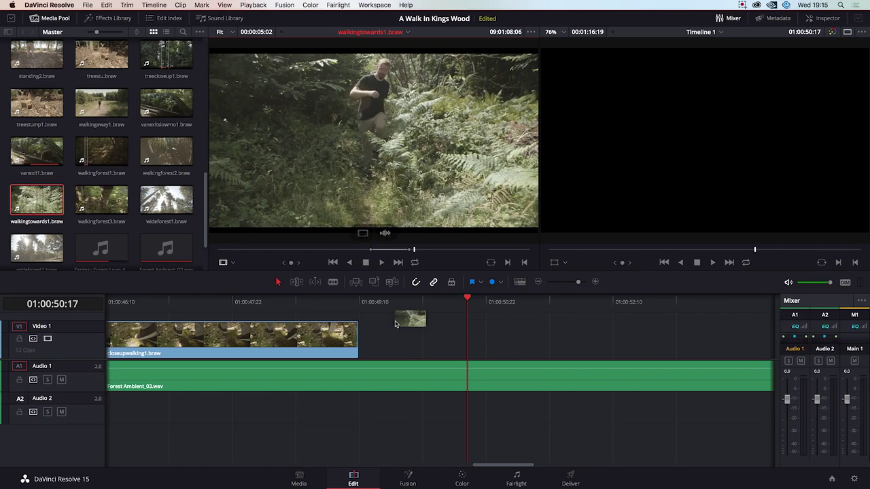
pyautogui.moveTo(395, 324); pyautogui.dragTo(371, 345)
pyautogui.moveTo(489, 467); pyautogui.dragTo(503, 467)
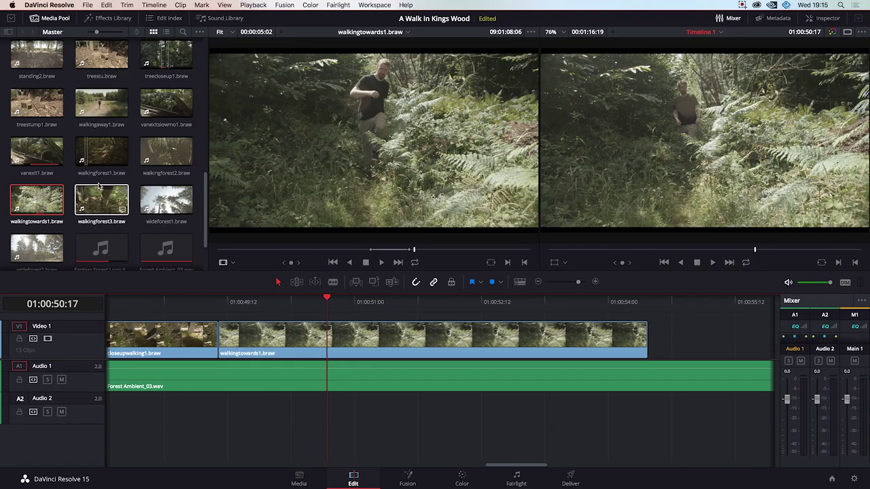
# Find closeupleaf2.braw in the media pool and cue it in the source at 09:01:34:12, where the hand touches the fern.
pyautogui.scroll(-2, 97, 196)
pyautogui.scroll(10, 97, 197)
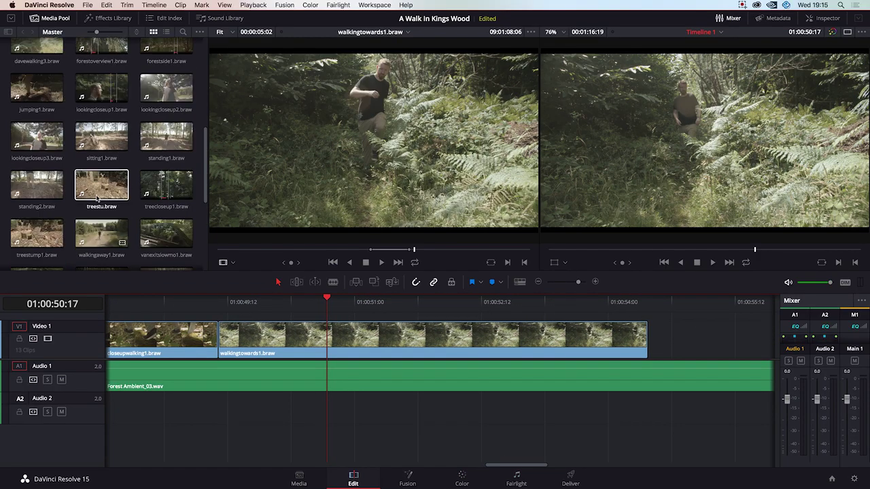
pyautogui.scroll(-1, 97, 196)
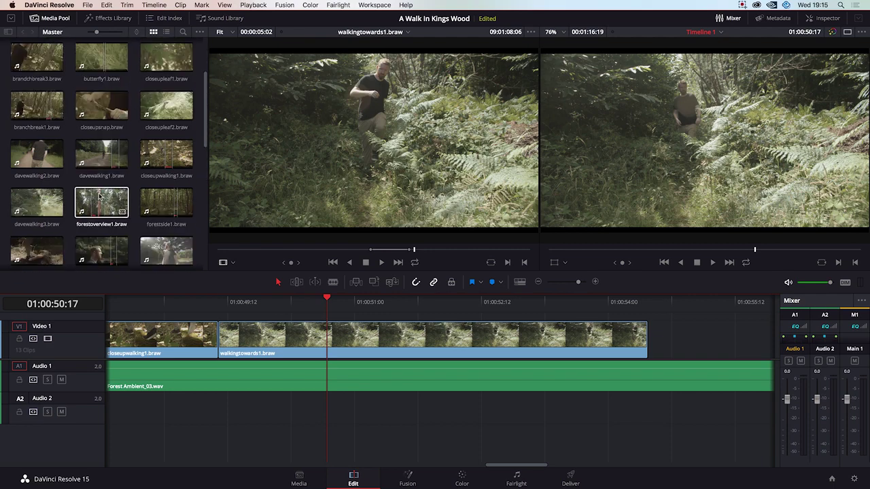
pyautogui.doubleClick(168, 114)
pyautogui.moveTo(234, 250); pyautogui.dragTo(322, 252)
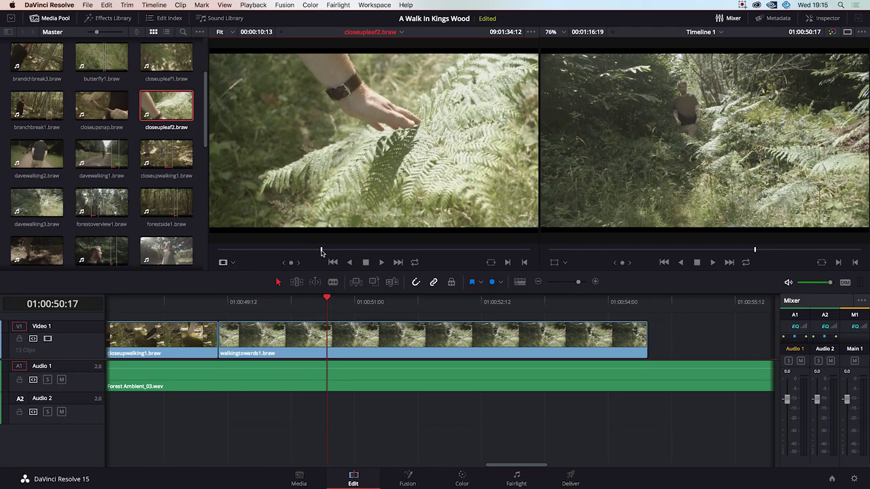
# Mark a 00:00:02:01 range of closeupleaf2.braw from 09:01:34:12 and append only its video after walkingtowards1.braw on Video 1.
pyautogui.press('space')
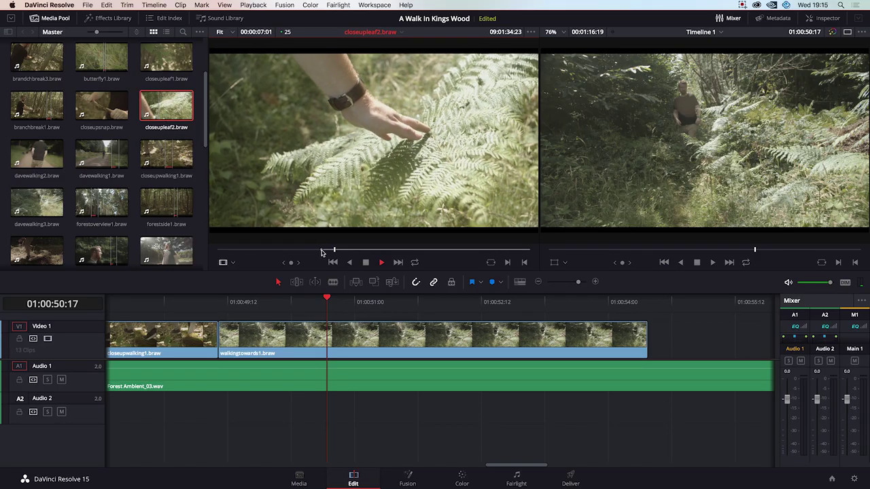
pyautogui.press('o')
pyautogui.press('space')
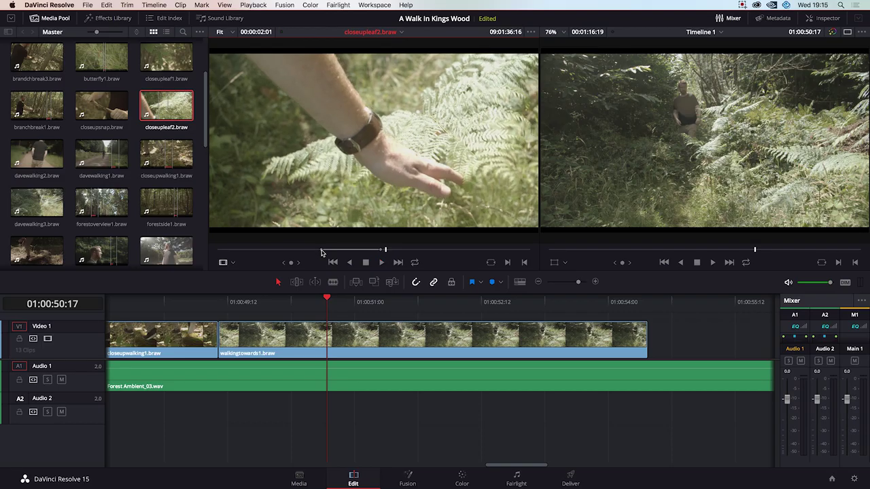
pyautogui.moveTo(362, 232); pyautogui.dragTo(649, 336)
# Shorten the end of walkingtowards1.braw on Video 1 by about 17 frames and move closeupleaf2.braw back to close the gap.
pyautogui.click(404, 308)
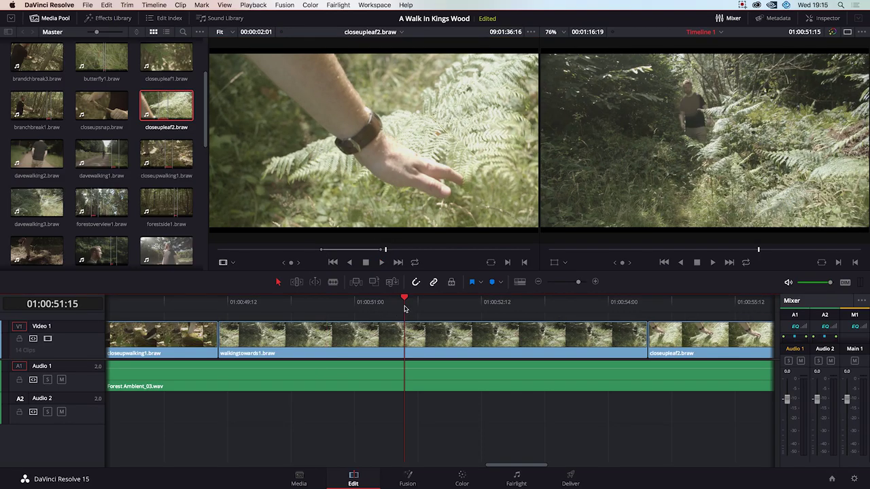
pyautogui.press('space')
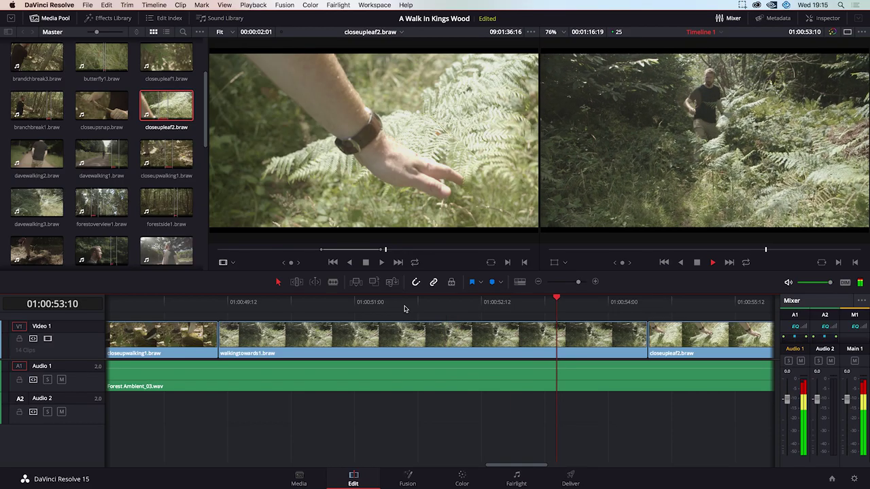
pyautogui.press('space')
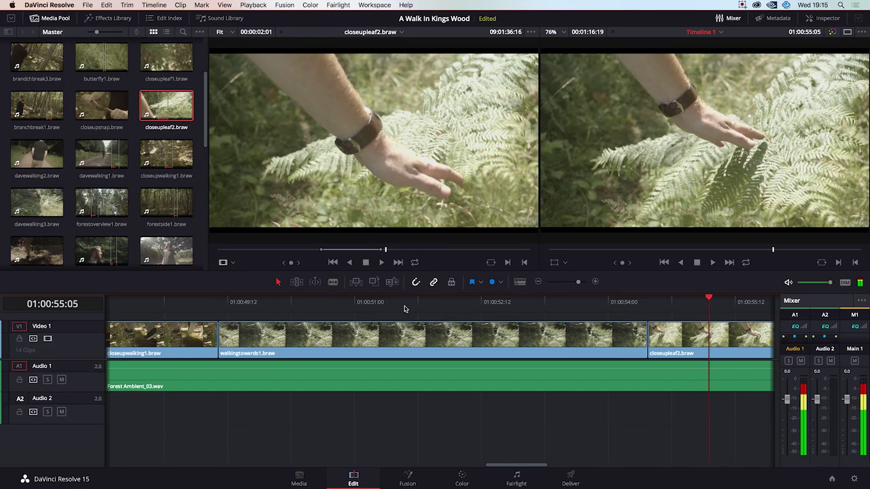
pyautogui.moveTo(513, 309); pyautogui.dragTo(591, 315)
pyautogui.moveTo(677, 345); pyautogui.dragTo(619, 345)
pyautogui.moveTo(564, 311); pyautogui.dragTo(547, 304)
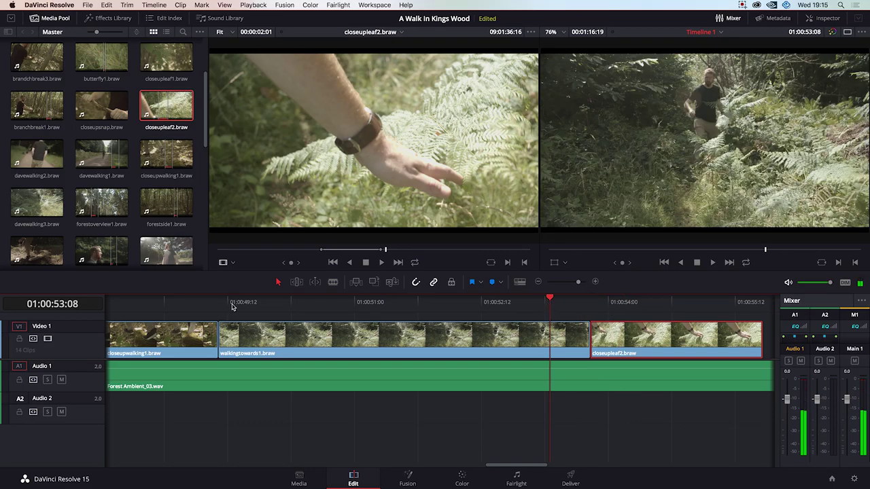
# Play Video 1 from the closeupwalking1.braw cut through closeupleaf2.braw to judge the pacing of the walkingtowards1.braw shot.
pyautogui.click(208, 305)
pyautogui.press('space')
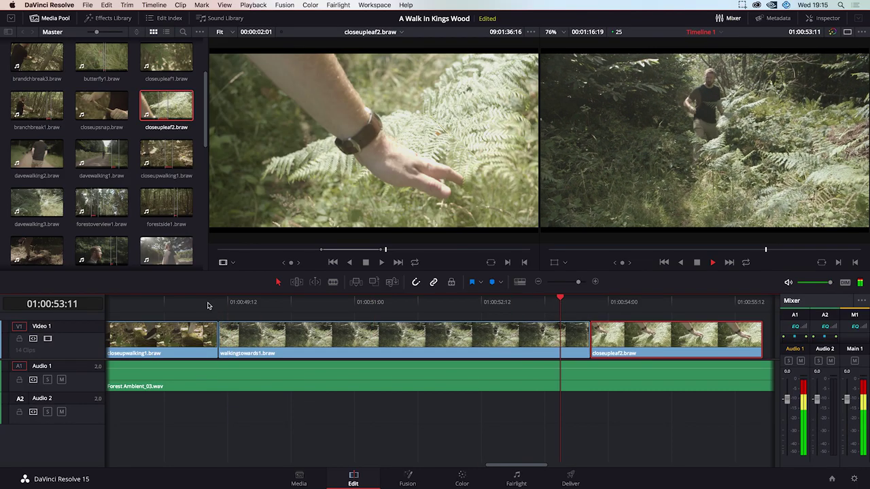
pyautogui.press('space')
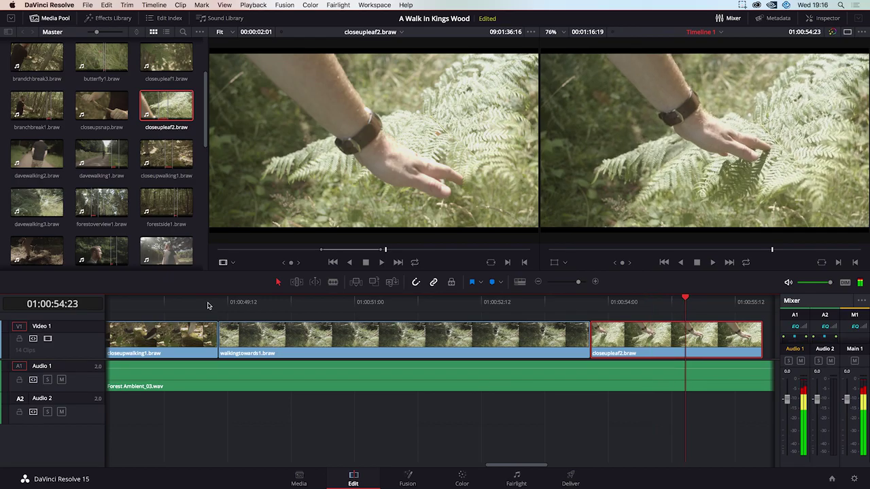
pyautogui.click(218, 304)
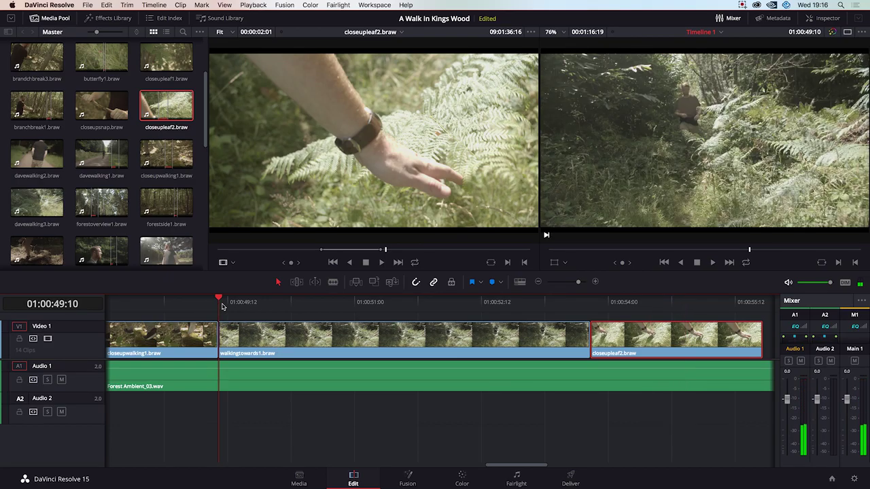
pyautogui.press('space')
pyautogui.press('space')
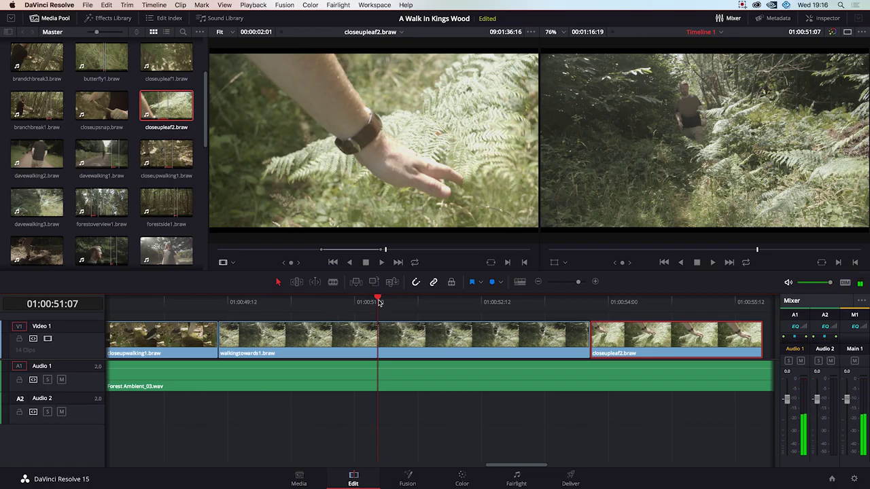
pyautogui.press('space')
pyautogui.press('space')
# Trim about 3 seconds off the start of walkingtowards1.braw and move it with closeupleaf2.braw back against closeupwalking1.braw.
pyautogui.moveTo(222, 343); pyautogui.dragTo(473, 341)
pyautogui.moveTo(404, 337); pyautogui.dragTo(258, 321)
pyautogui.click(222, 304)
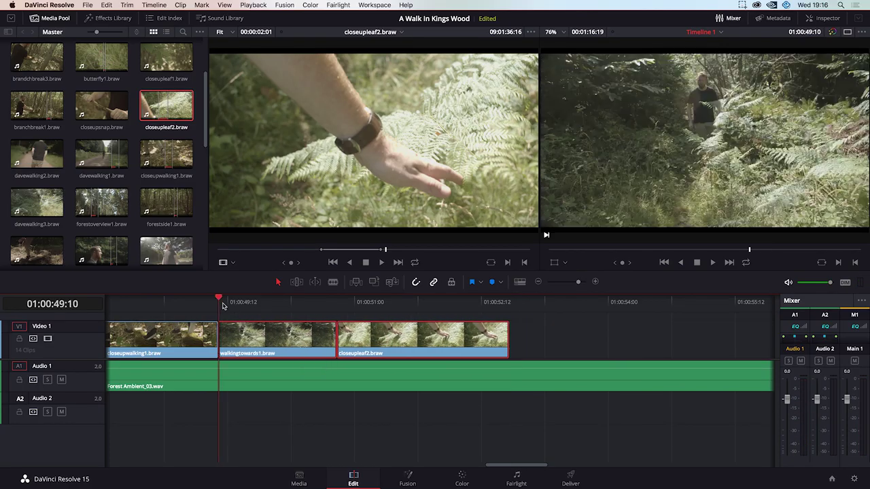
pyautogui.press('space')
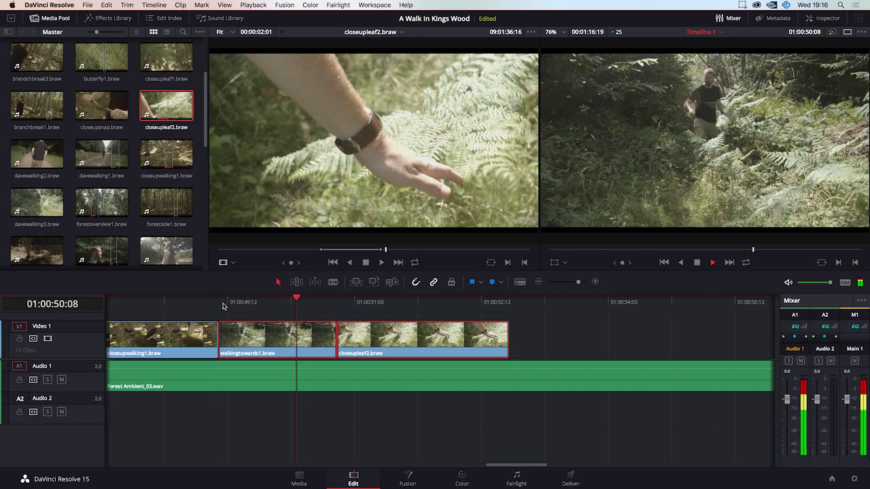
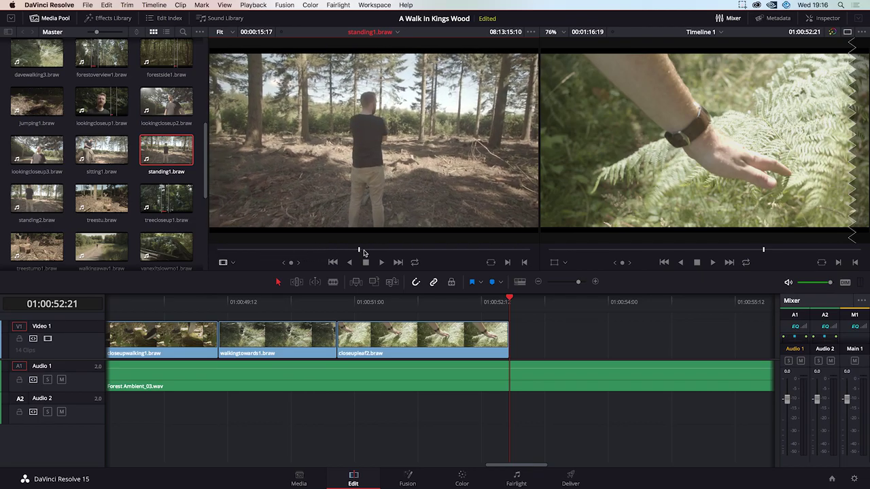
# Mark a 00:00:03:06 range of the man standing in the clearing in standing1.braw, starting at 08:13:15:08.
pyautogui.moveTo(397, 250); pyautogui.dragTo(360, 261)
pyautogui.press('space')
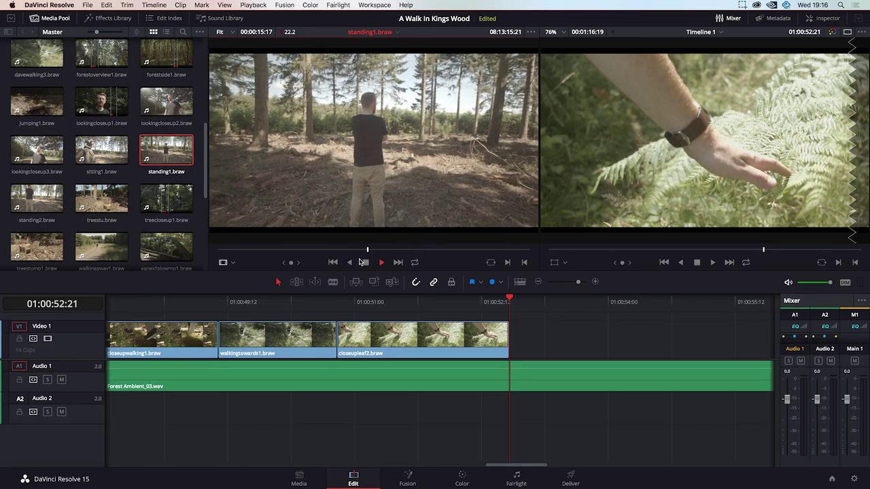
pyautogui.click(361, 262)
pyautogui.click(363, 250)
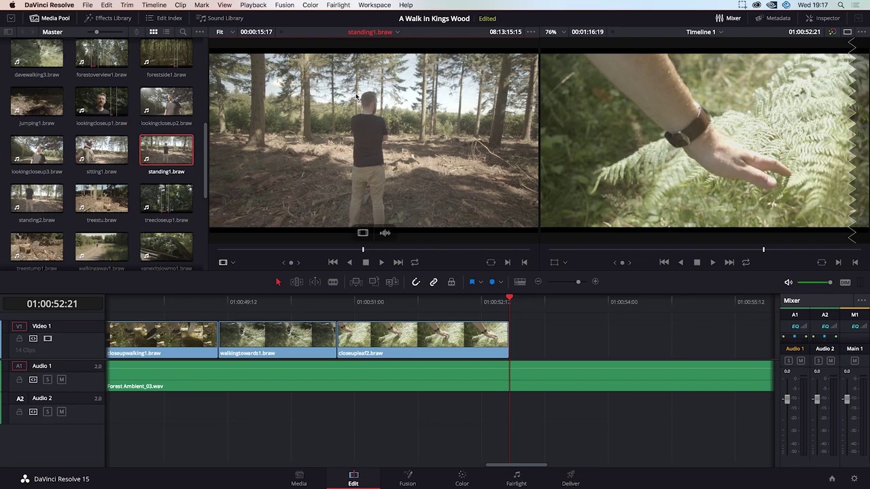
pyautogui.moveTo(365, 250)
pyautogui.mouseDown()
pyautogui.moveTo(409, 248)
pyautogui.moveTo(356, 250)
pyautogui.moveTo(422, 251)
pyautogui.moveTo(340, 252)
pyautogui.moveTo(356, 251)
pyautogui.mouseUp()
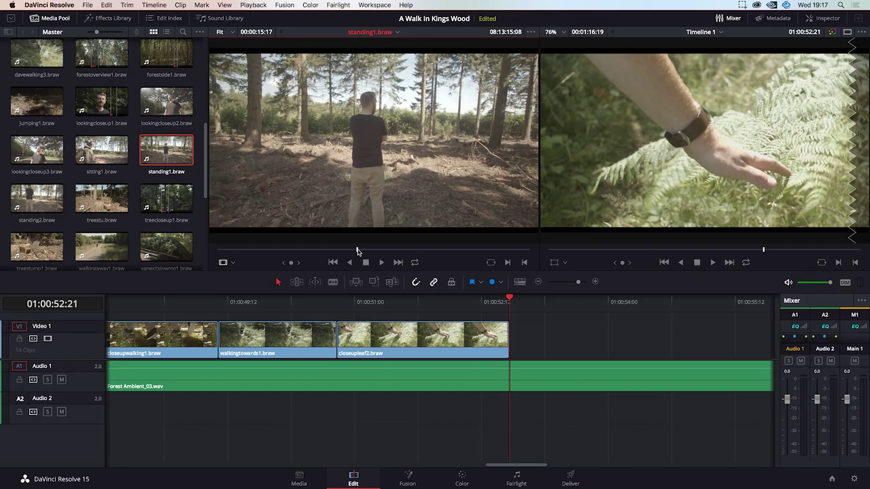
pyautogui.press('i')
pyautogui.press('space')
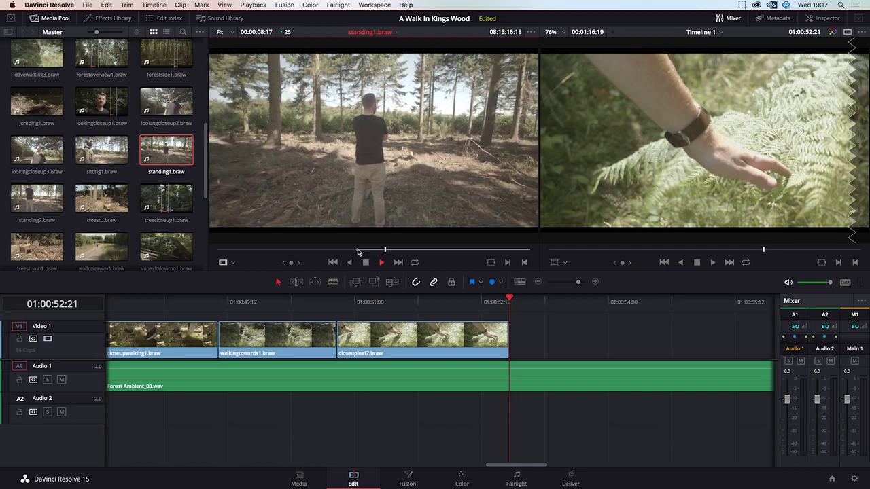
pyautogui.press('space')
pyautogui.press('o')
# Append only the video of the marked standing1.braw range after closeupleaf2.braw on Video 1.
pyautogui.moveTo(361, 233)
pyautogui.moveTo(362, 233); pyautogui.dragTo(512, 335)
pyautogui.moveTo(527, 466); pyautogui.dragTo(549, 466)
pyautogui.moveTo(569, 285); pyautogui.dragTo(569, 285)
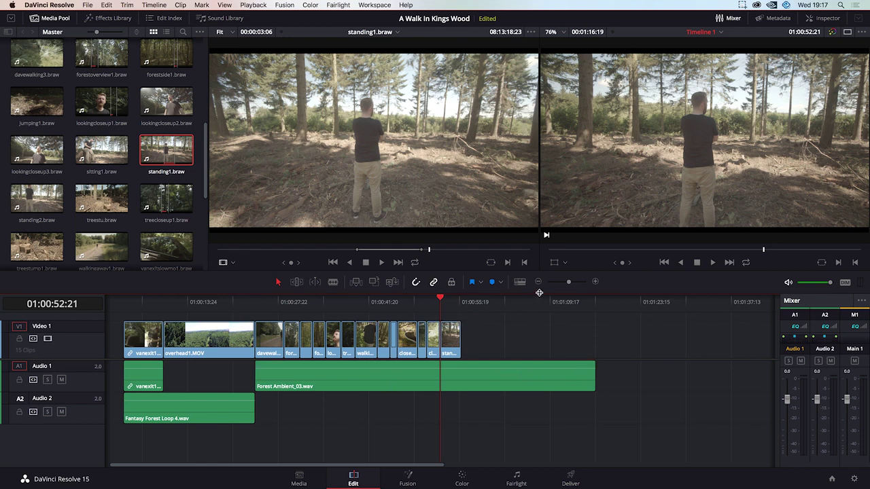
pyautogui.moveTo(569, 286); pyautogui.dragTo(576, 286)
pyautogui.moveTo(480, 467); pyautogui.dragTo(513, 468)
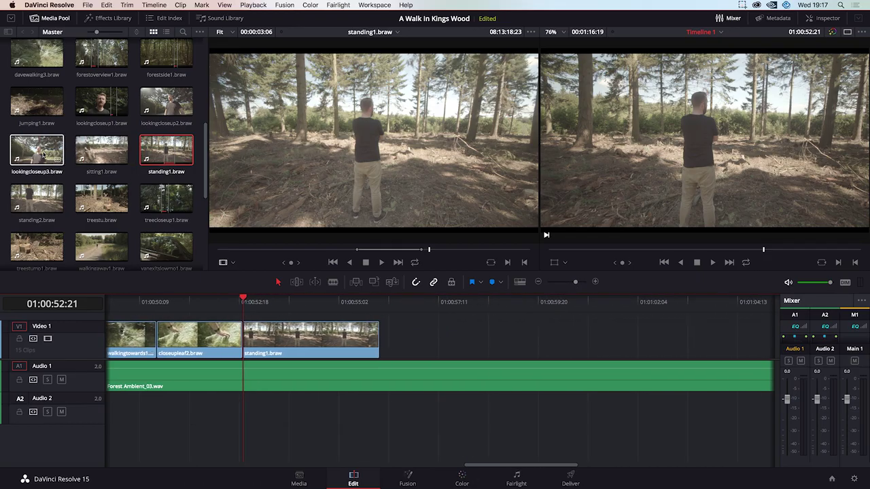
# Skim lookingcloseup3.braw and lookingcloseup2.braw to compare the close-up takes of the man looking around.
pyautogui.click(28, 156)
pyautogui.moveTo(279, 255); pyautogui.dragTo(243, 247)
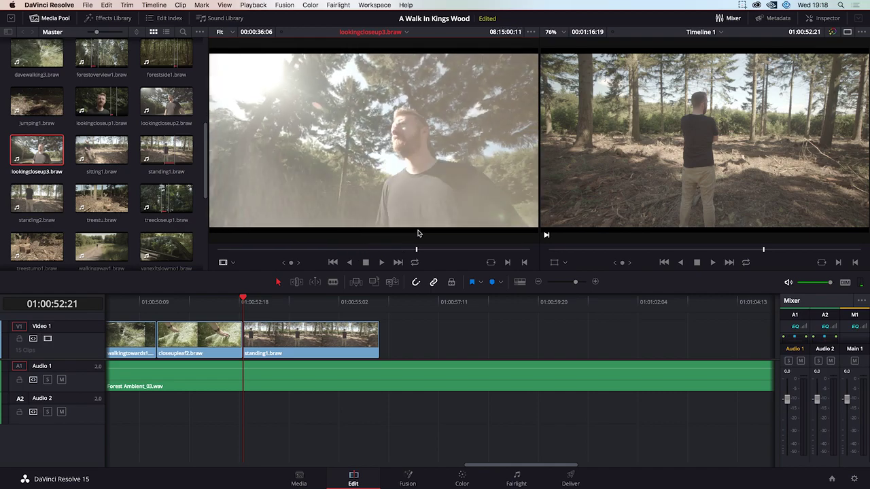
pyautogui.press('Right')
pyautogui.press('Right')
pyautogui.press('Up')
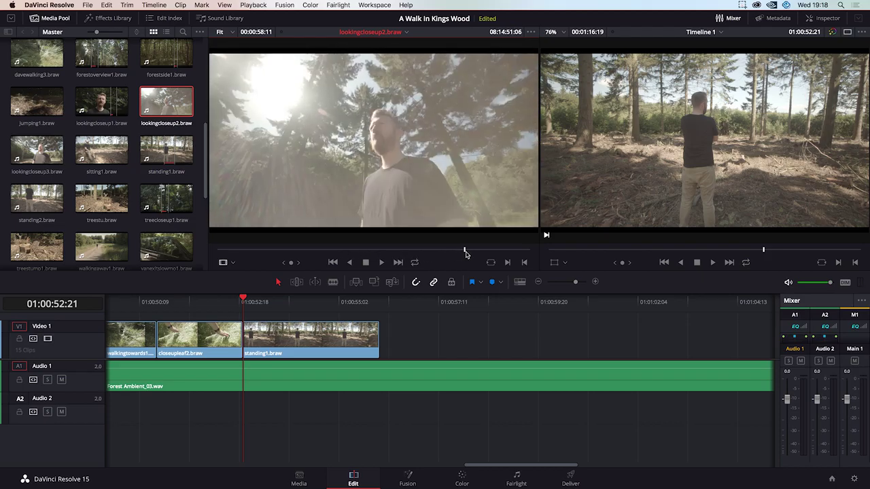
pyautogui.press('Down')
pyautogui.press('Left')
pyautogui.press('Left')
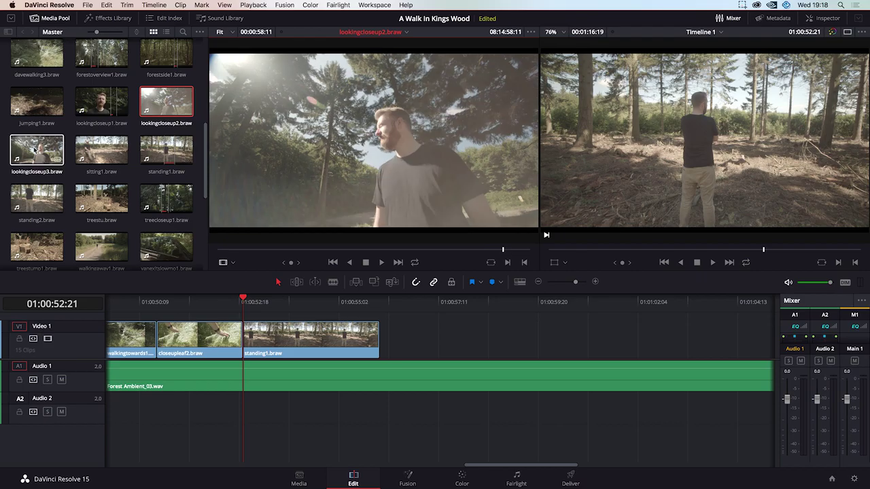
# Mark a 00:00:03:08 range in lookingcloseup3.braw from 08:14:52:15 and append only its video after standing1.braw on Video 1.
pyautogui.moveTo(257, 249); pyautogui.dragTo(348, 248)
pyautogui.press('i')
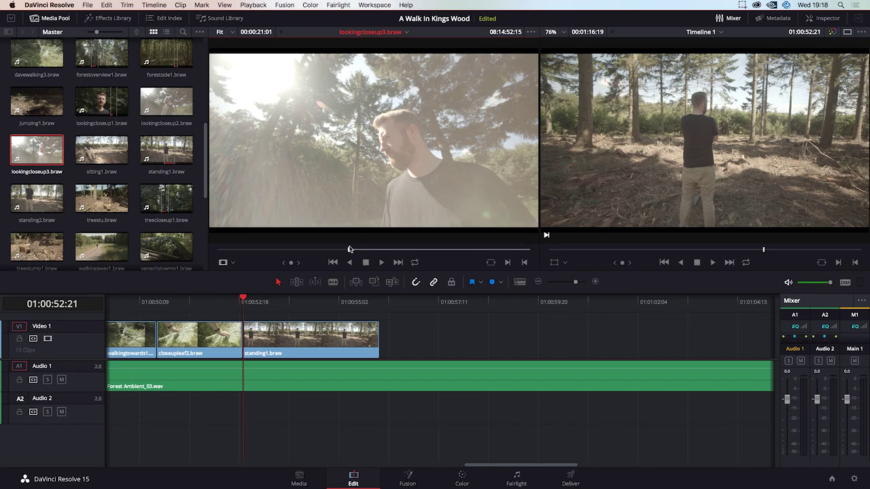
pyautogui.press('space')
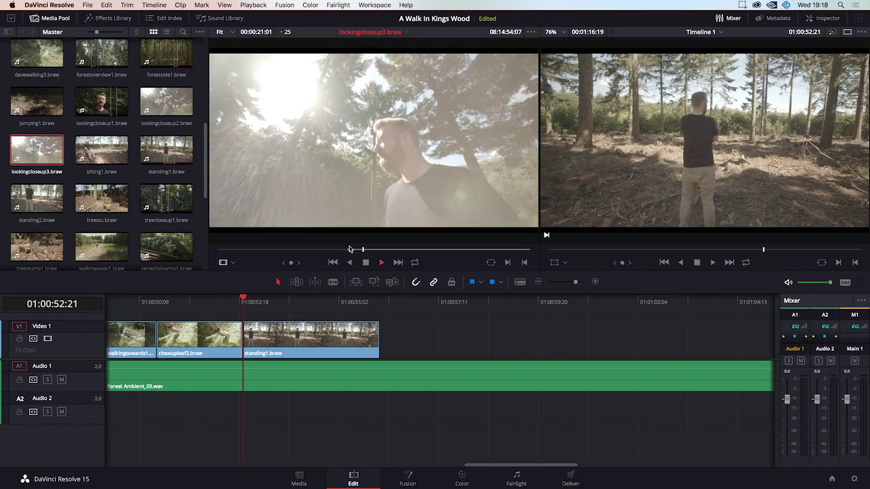
pyautogui.press('o')
pyautogui.press('space')
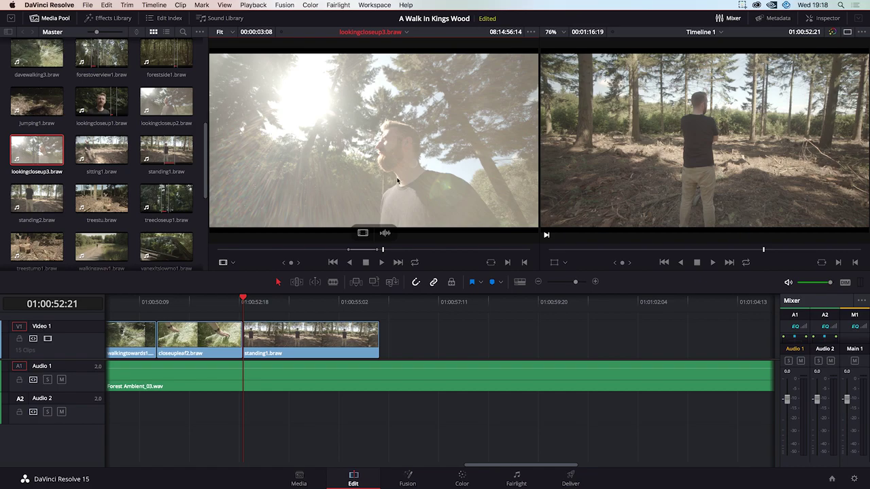
pyautogui.moveTo(363, 233); pyautogui.dragTo(384, 333)
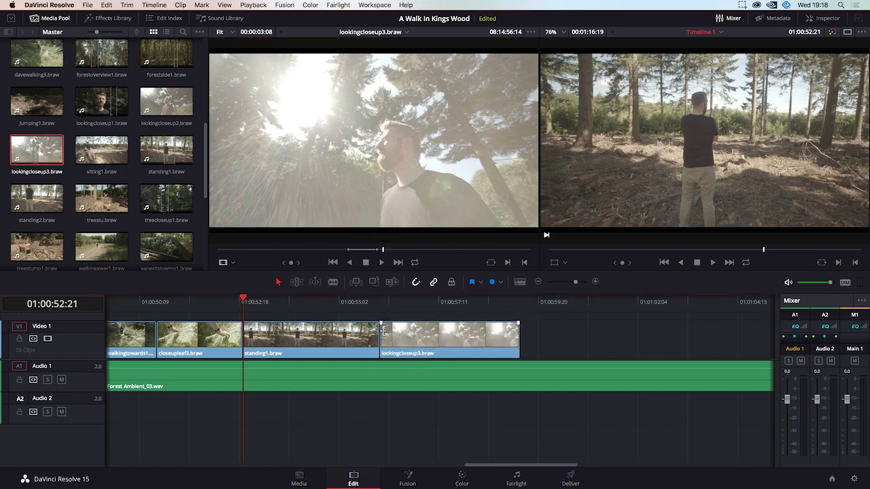
# Open sitting1.braw and mark its out point at 08:17:22:12, where the man leans forward against the tree stump.
pyautogui.scroll(-1, 102, 167)
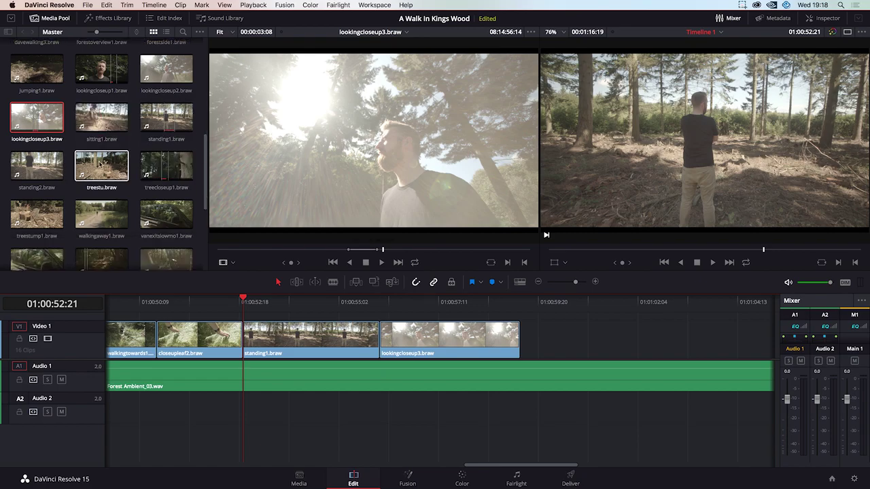
pyautogui.scroll(-3, 35, 204)
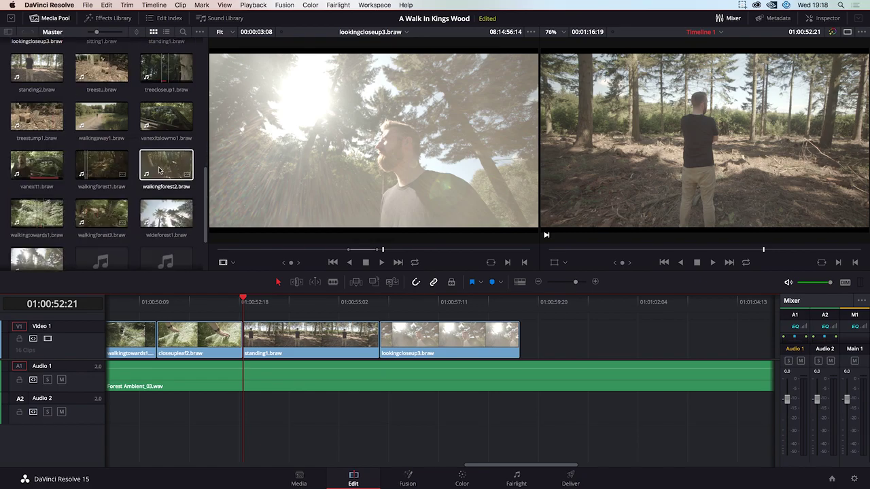
pyautogui.scroll(3, 95, 169)
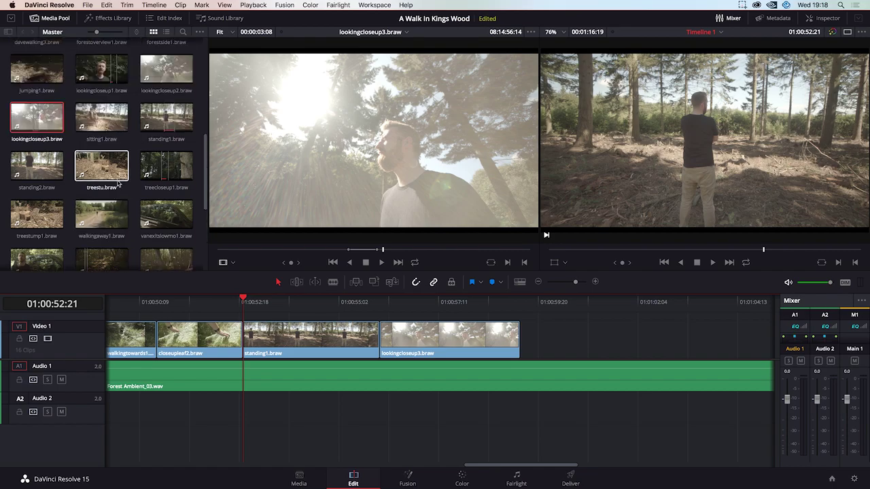
pyautogui.click(102, 124)
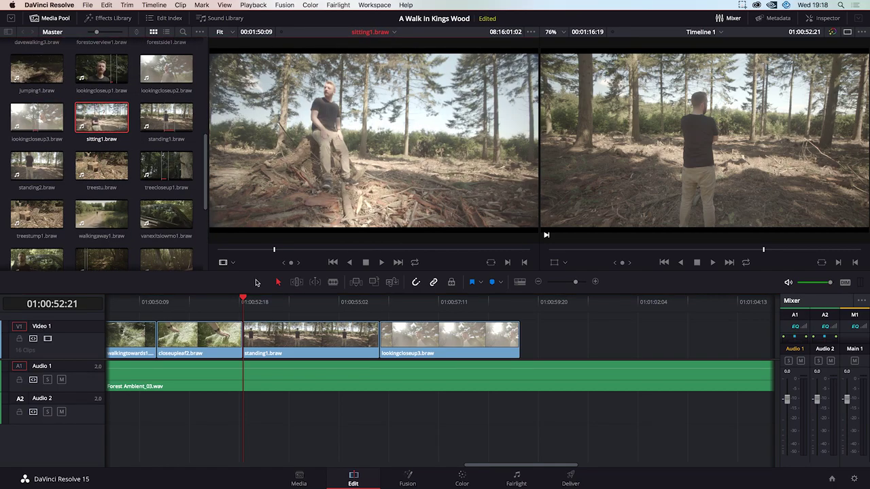
pyautogui.moveTo(272, 252); pyautogui.dragTo(411, 252)
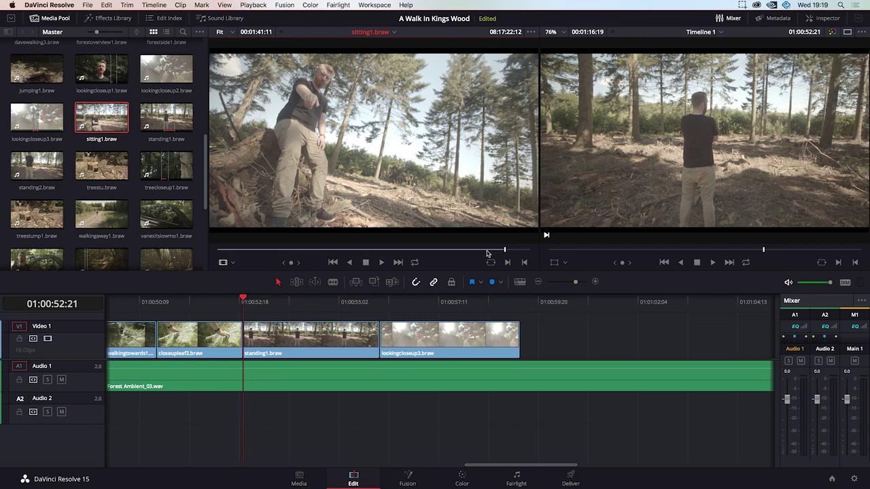
# Mark the in point of sitting1.braw at 08:17:20:17 and append the range after lookingcloseup3.braw on Video 1.
pyautogui.click(487, 250)
pyautogui.moveTo(487, 250); pyautogui.dragTo(500, 253)
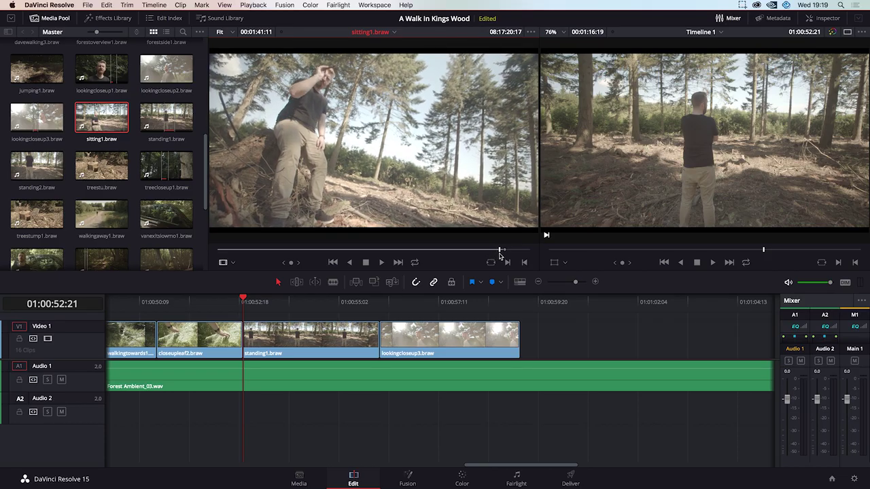
pyautogui.press('i')
pyautogui.press('space')
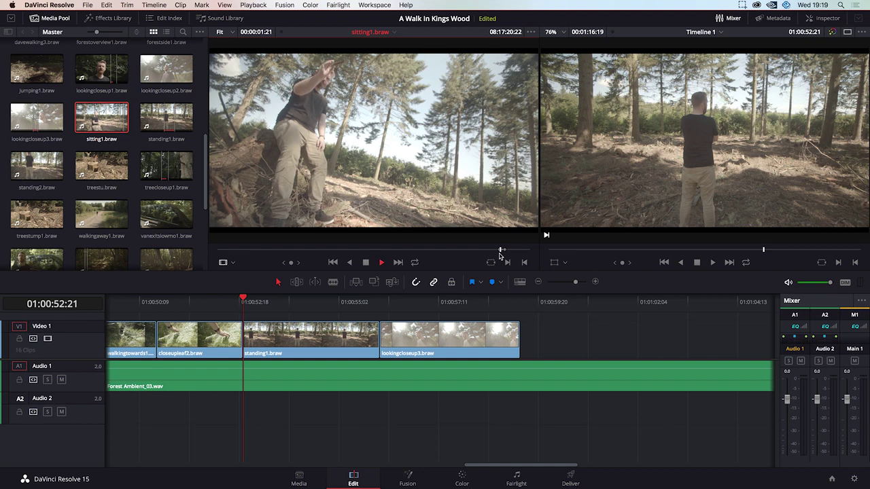
pyautogui.press('space')
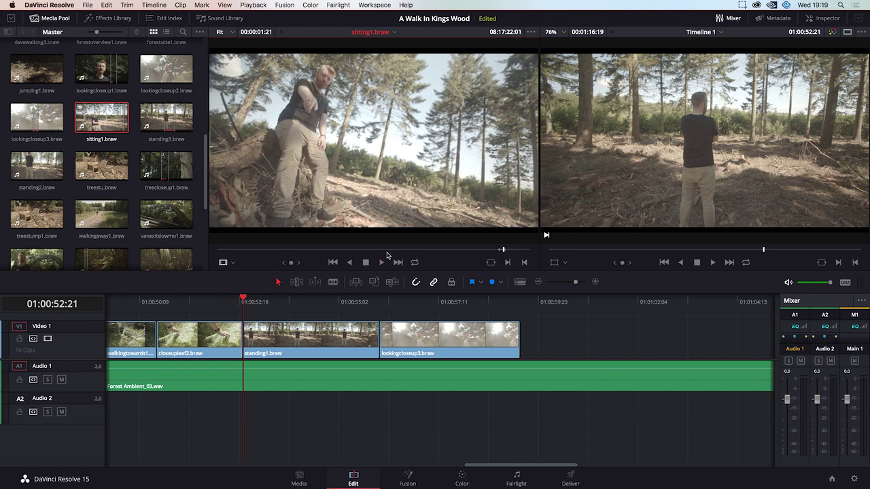
pyautogui.hotkey('shift', 'F12')
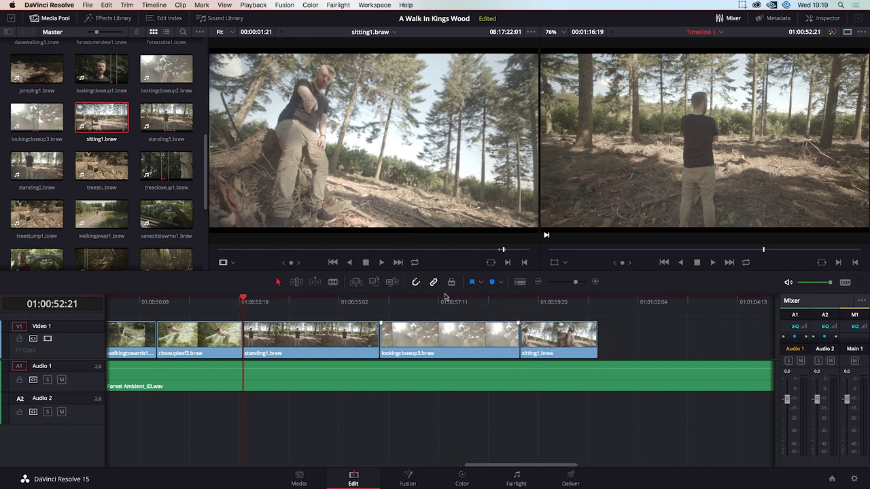
# Mark a 00:00:01:09 range of the feet jumping into frame in jumping1.braw, starting at 08:36:10:09.
pyautogui.scroll(1, 83, 166)
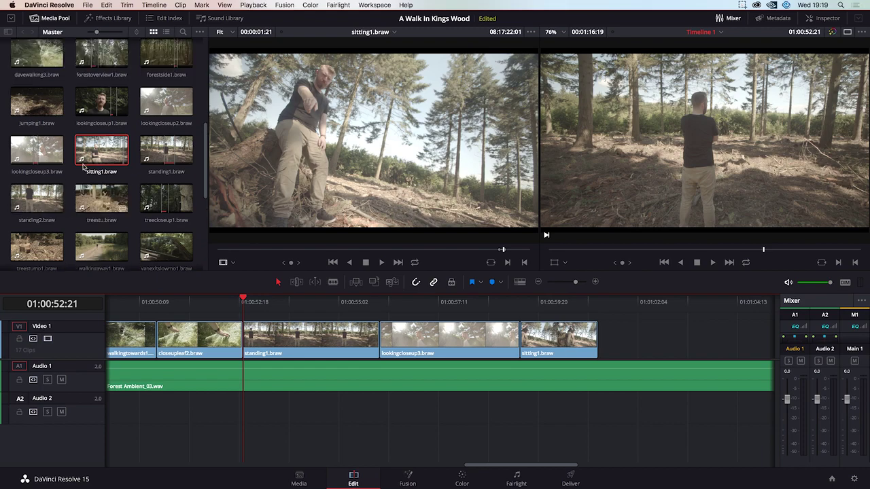
pyautogui.scroll(1, 83, 165)
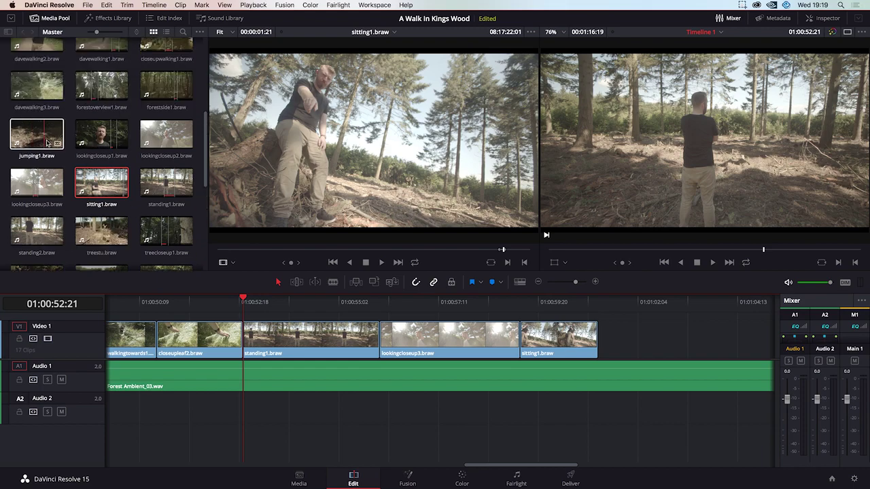
pyautogui.doubleClick(48, 143)
pyautogui.click(272, 250)
pyautogui.moveTo(273, 251); pyautogui.dragTo(454, 253)
pyautogui.press('space')
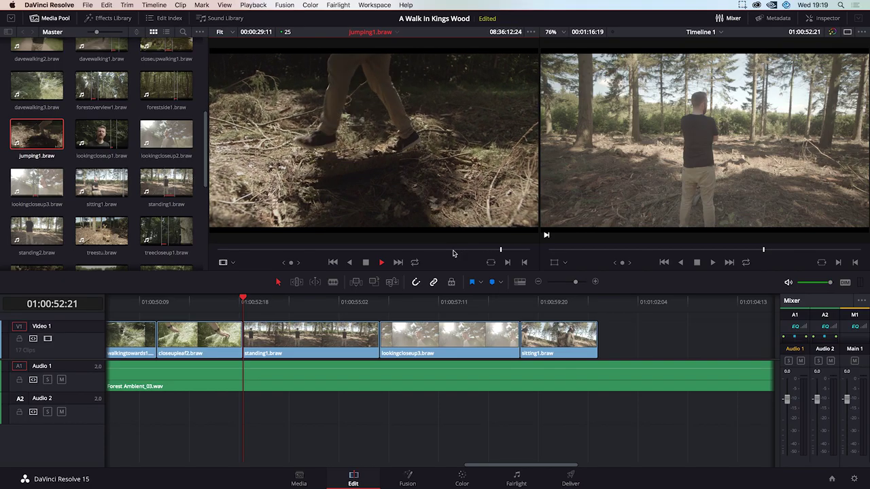
pyautogui.press('space')
pyautogui.moveTo(453, 250); pyautogui.dragTo(473, 255)
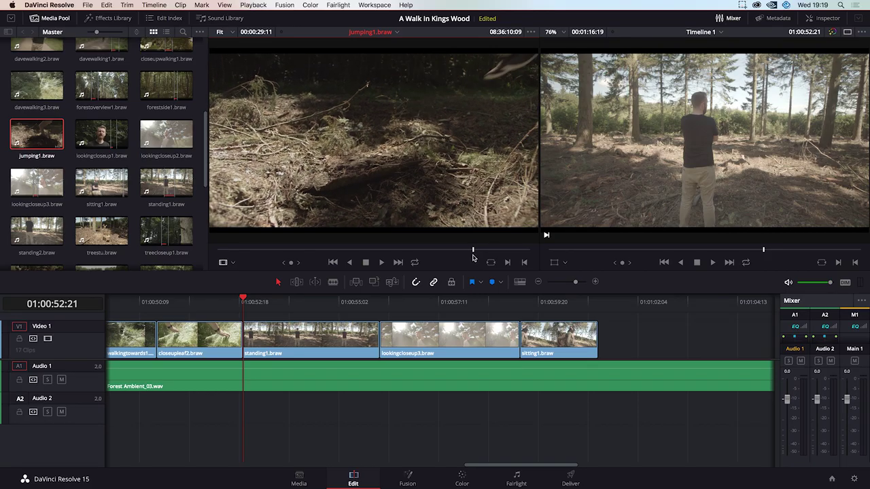
pyautogui.press('i')
pyautogui.press('space')
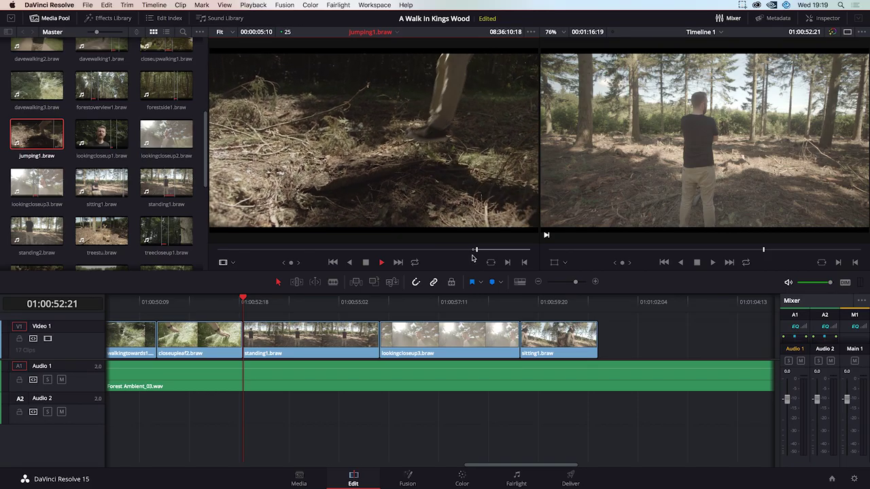
pyautogui.press('space')
pyautogui.press('o')
# Append only the video of the marked jumping1.braw range after sitting1.braw and play the sequence from standing1.braw to its end.
pyautogui.moveTo(363, 233); pyautogui.dragTo(599, 337)
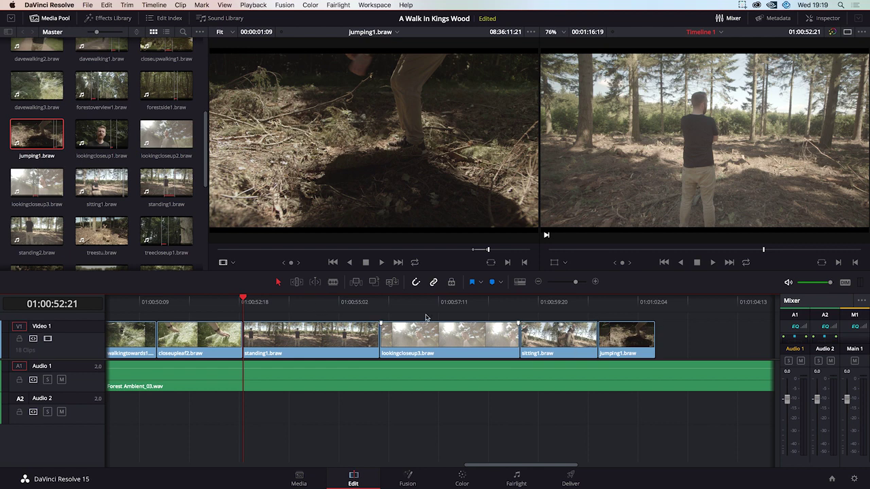
pyautogui.press('space')
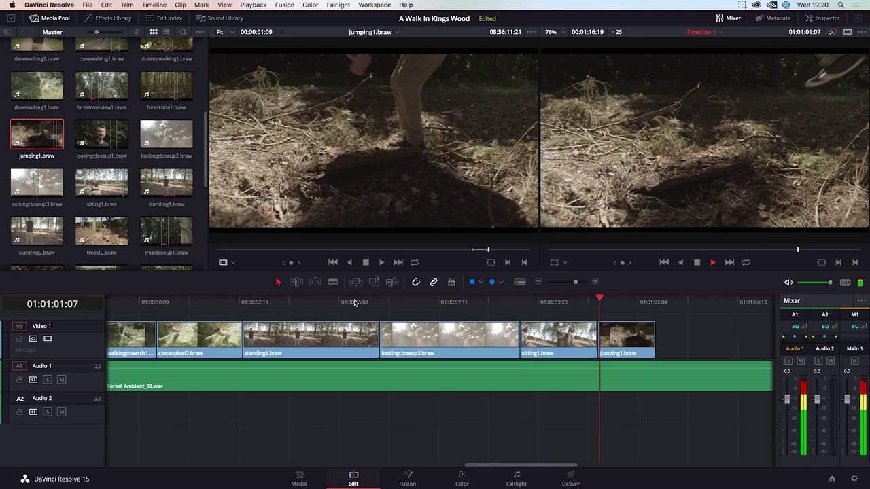
pyautogui.press('space')
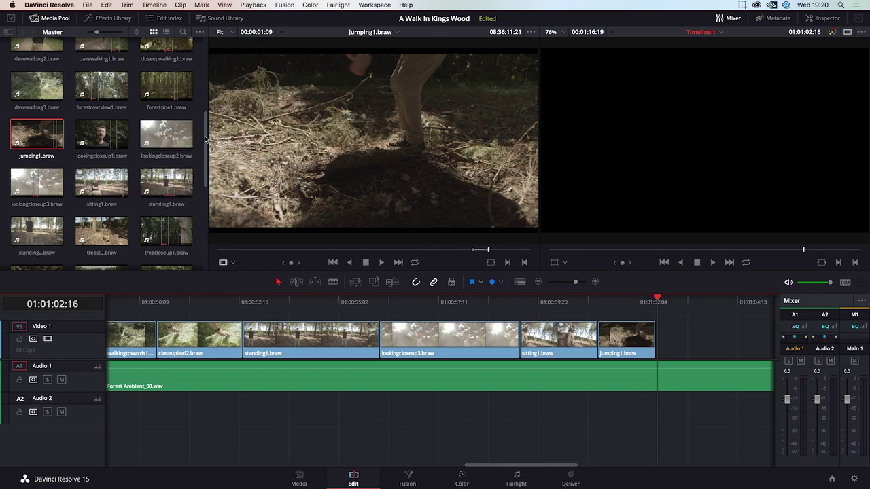
# Mark a 00:00:02:06 range of the tree stump in treestu.braw and append only its video after jumping1.braw on Video 1.
pyautogui.scroll(-3, 135, 140)
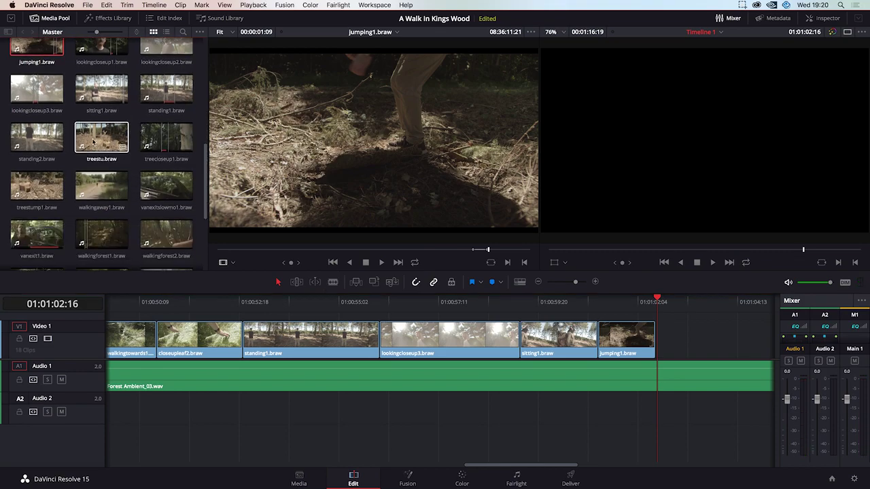
pyautogui.doubleClick(94, 140)
pyautogui.moveTo(238, 251); pyautogui.dragTo(420, 253)
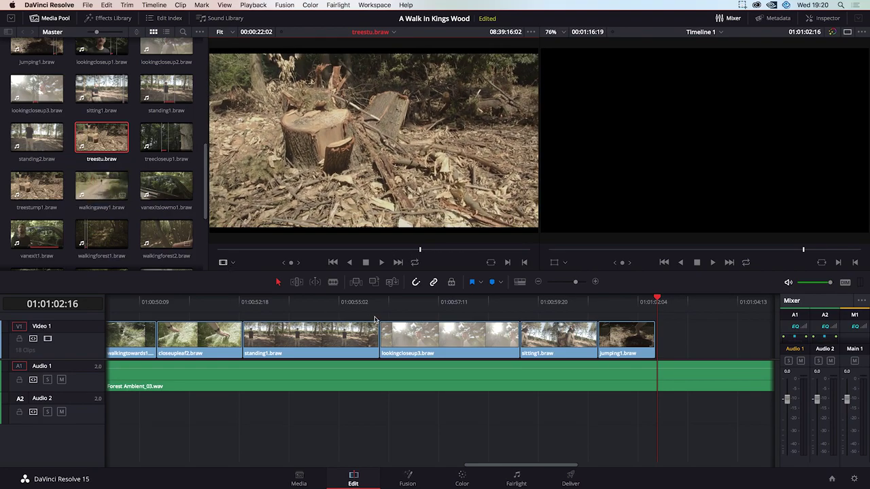
pyautogui.moveTo(581, 286)
pyautogui.mouseDown()
pyautogui.moveTo(566, 286)
pyautogui.moveTo(575, 286)
pyautogui.mouseUp()
pyautogui.moveTo(323, 249); pyautogui.dragTo(380, 251)
pyautogui.press('space')
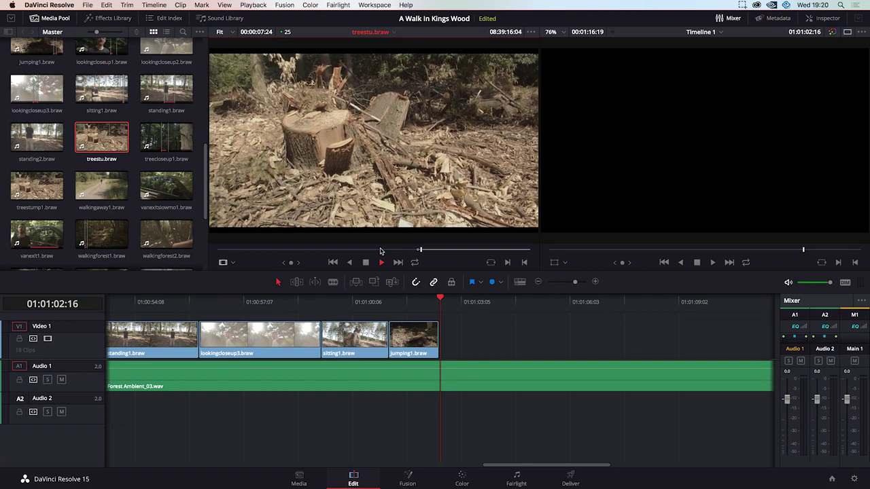
pyautogui.press('space')
pyautogui.moveTo(362, 233); pyautogui.dragTo(460, 343)
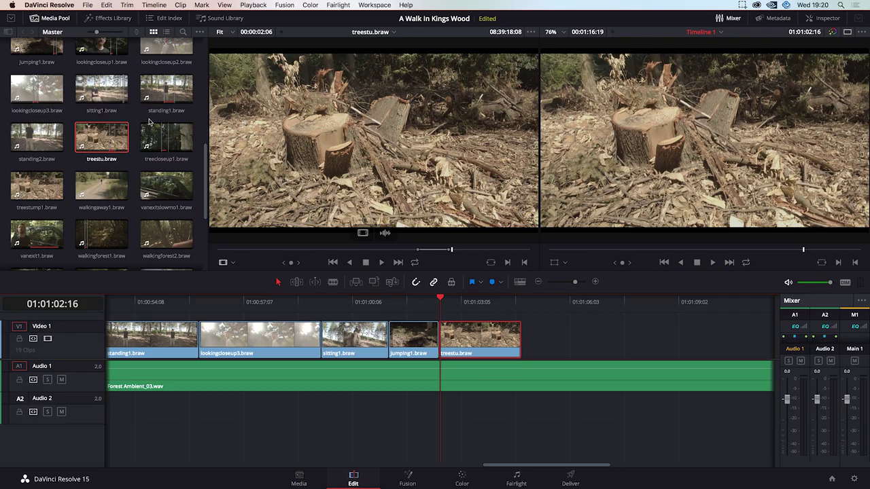
# Mark an in point in wideforest2.braw at about 08:18:11 in the upward view of the trees and play from there.
pyautogui.scroll(-3, 111, 130)
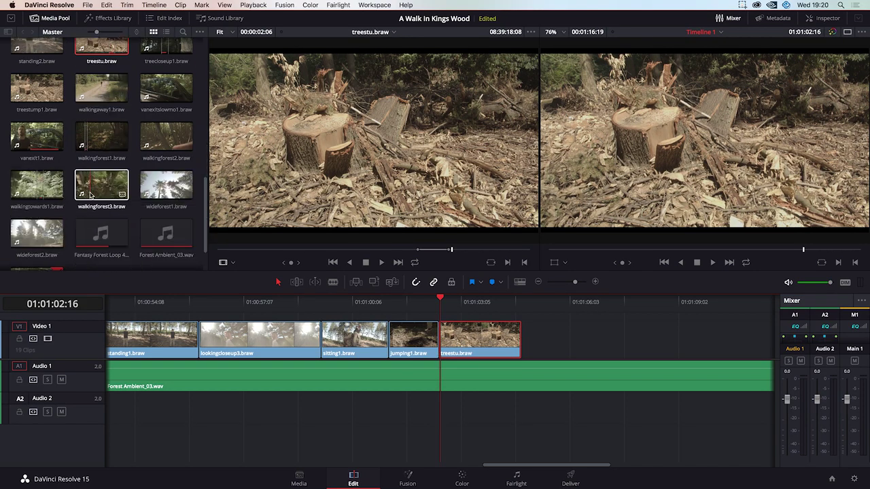
pyautogui.doubleClick(46, 233)
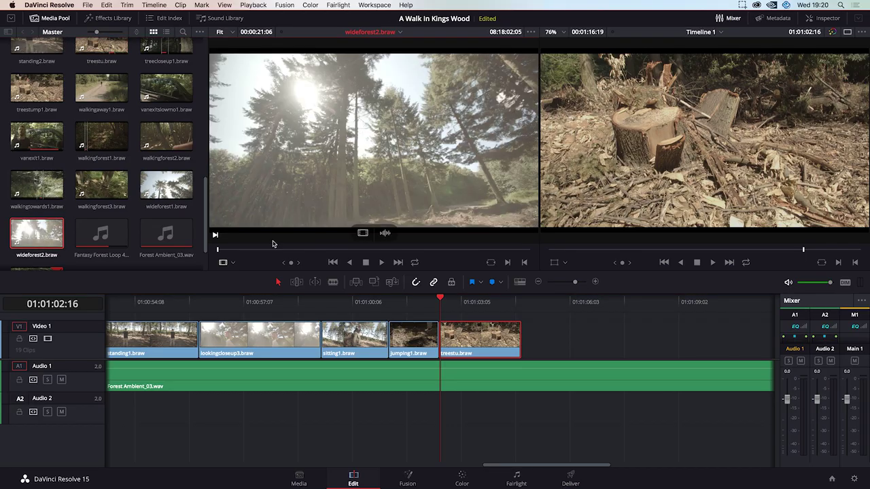
pyautogui.moveTo(243, 250); pyautogui.dragTo(358, 257)
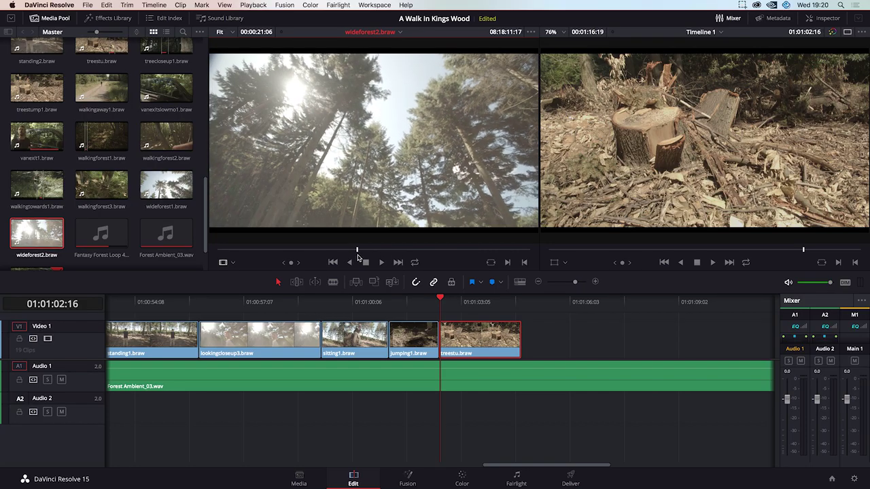
pyautogui.press('i')
pyautogui.press('space')
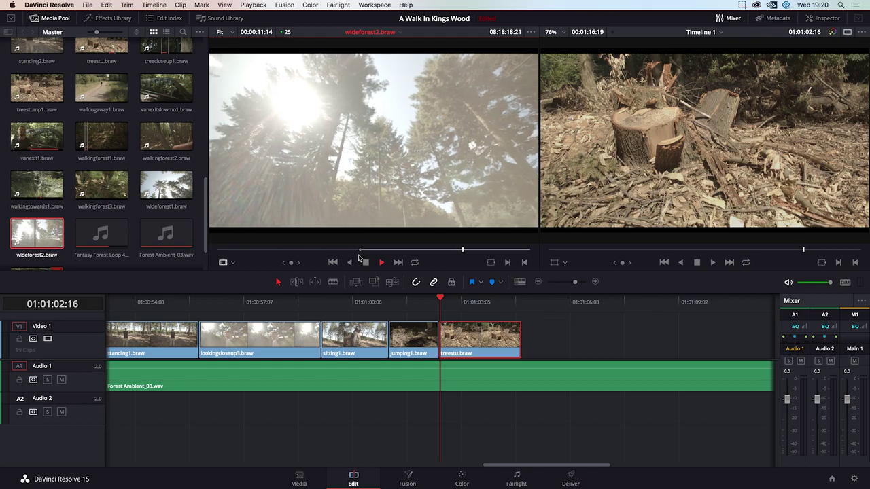
# Mark a 00:00:02:22 range of the treetops in wideforest1.braw ending at 08:17:26:06 and append only its video after treestu.braw on Video 1.
pyautogui.click(186, 196)
pyautogui.press('space')
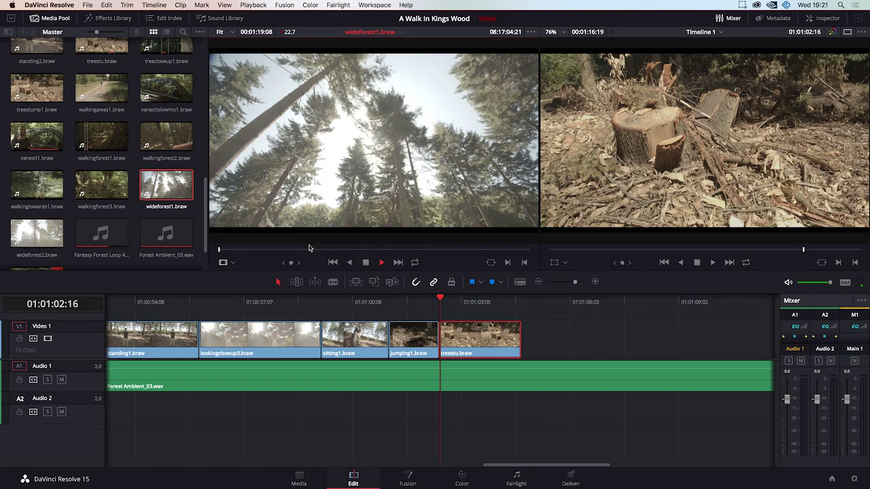
pyautogui.press('l')
pyautogui.press('l')
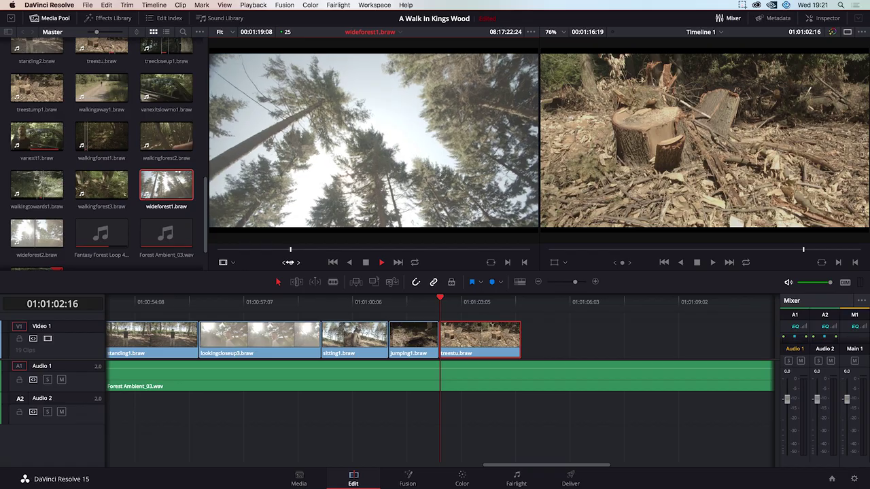
pyautogui.press('j')
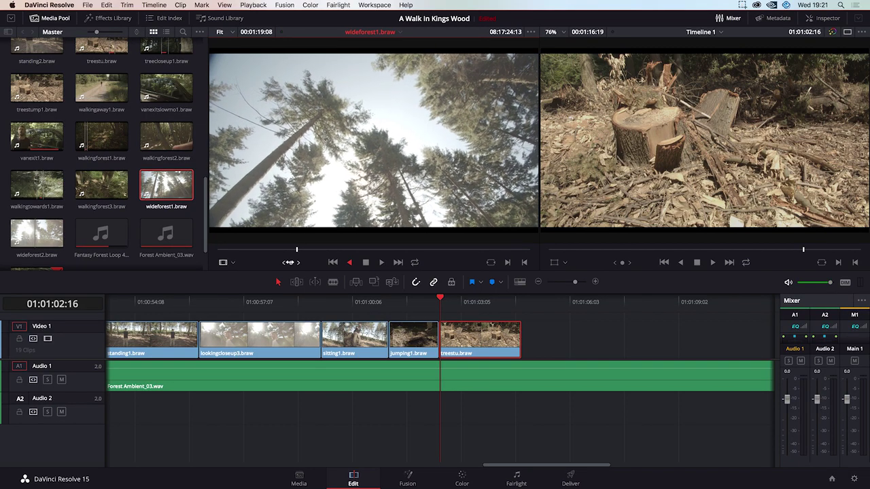
pyautogui.press('l')
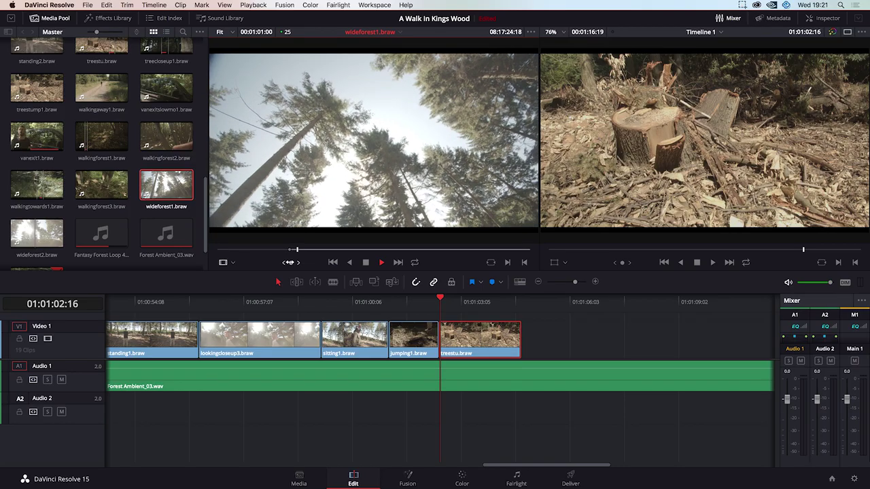
pyautogui.press('k')
pyautogui.press('o')
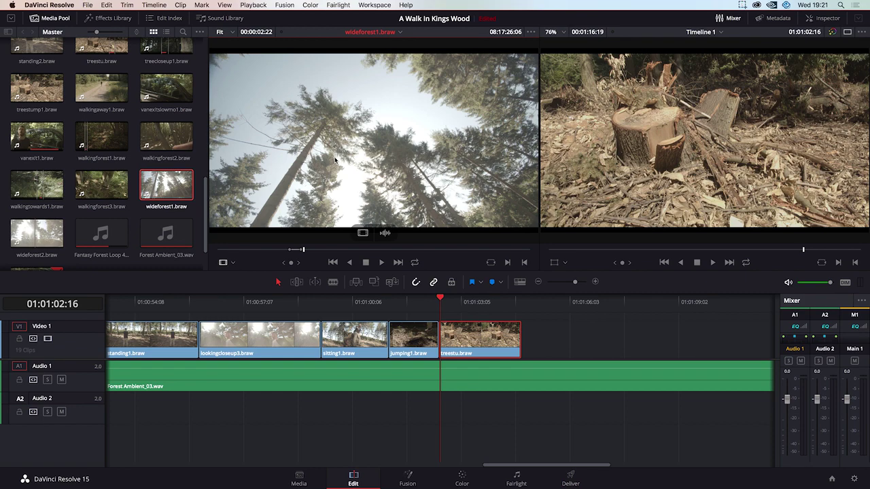
pyautogui.moveTo(363, 233); pyautogui.dragTo(525, 338)
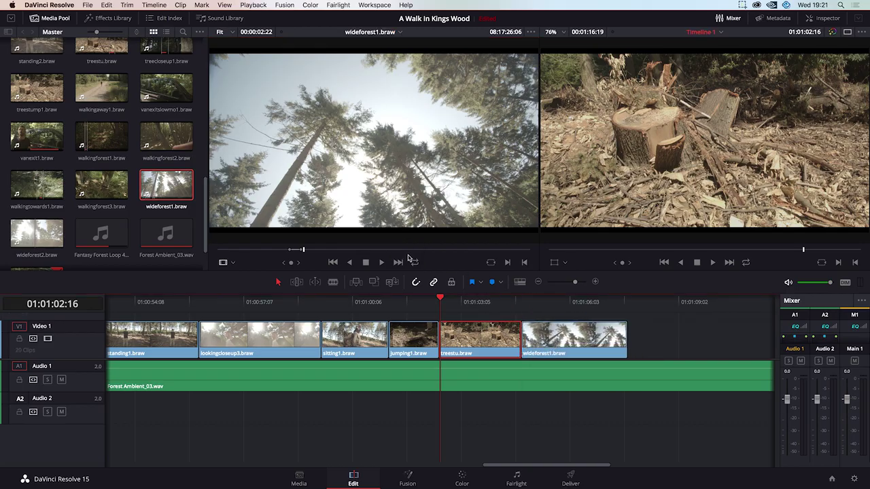
# Browse the media pool for the next shot and review davewalking2.braw from 07:37:24:17 where the man walks towards the camera.
pyautogui.scroll(-2, 70, 218)
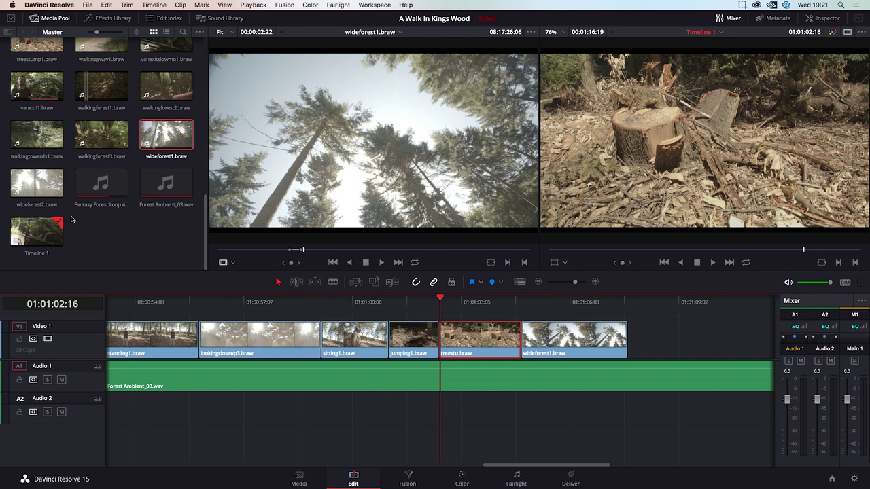
pyautogui.scroll(4, 70, 220)
pyautogui.scroll(4, 71, 218)
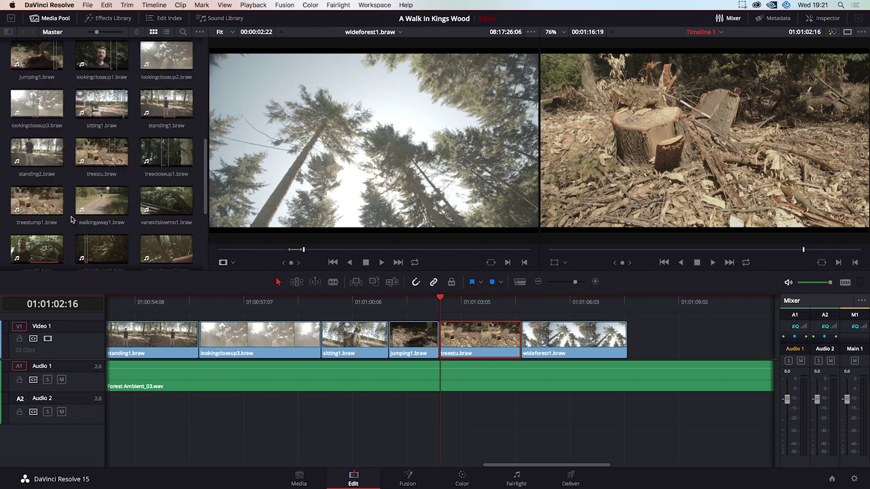
pyautogui.scroll(7, 70, 218)
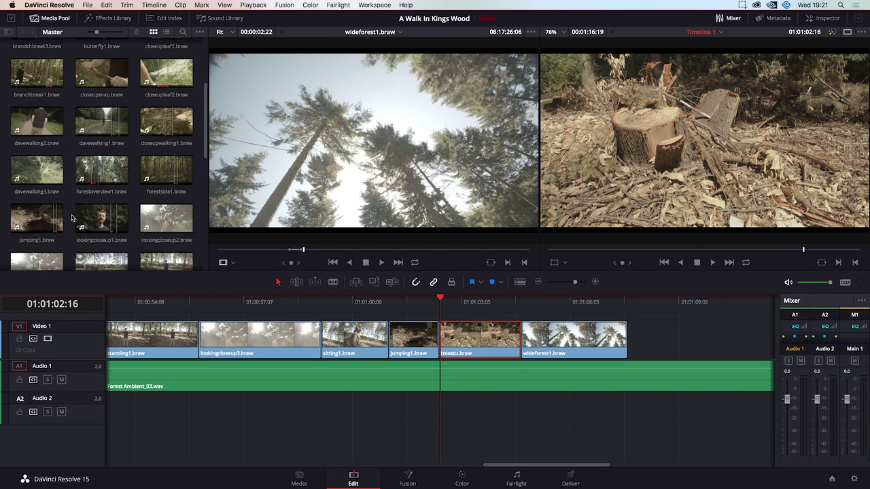
pyautogui.scroll(3, 71, 218)
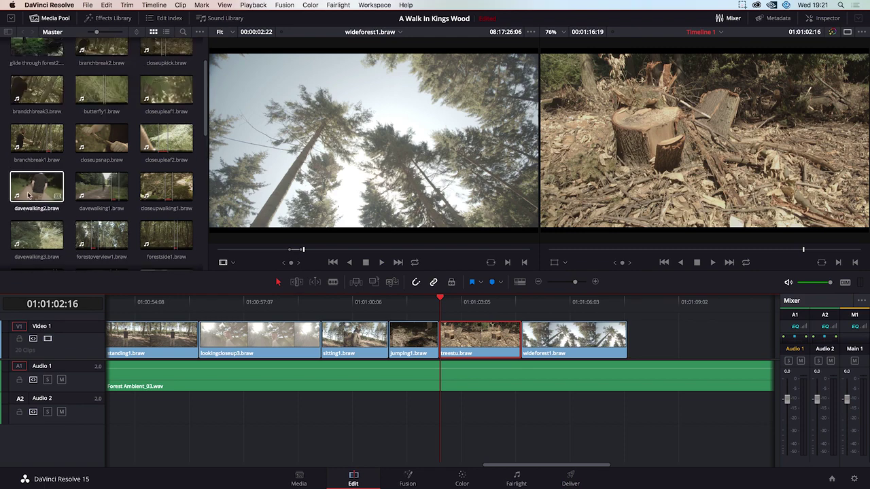
pyautogui.click(42, 195)
pyautogui.moveTo(280, 254); pyautogui.dragTo(406, 252)
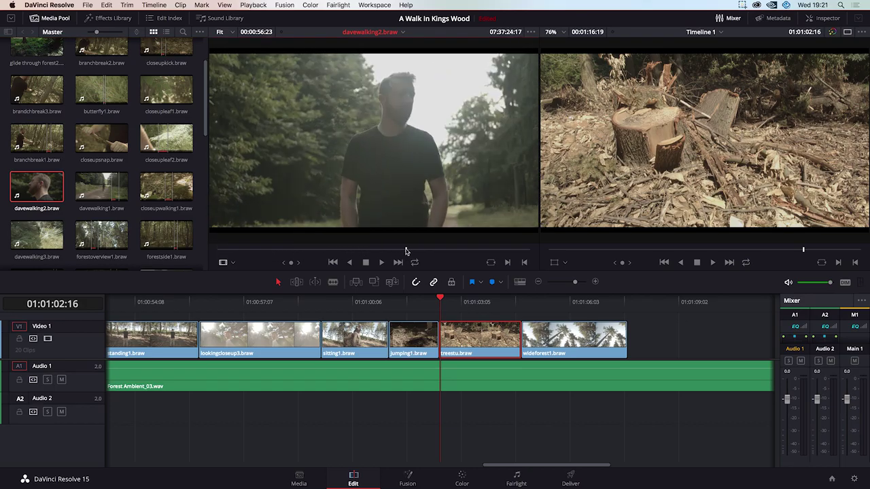
pyautogui.press('space')
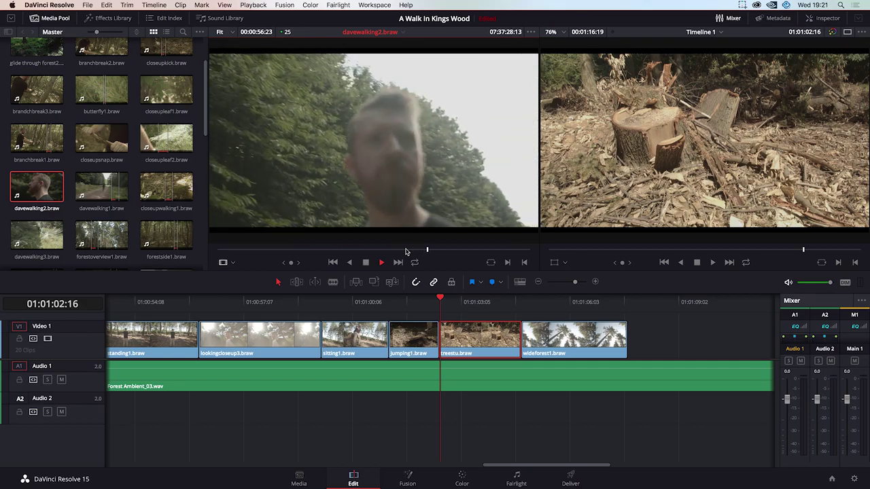
pyautogui.press('space')
# Open closeupsnap.braw in the source viewer and review its close-up takes of the branch being snapped.
pyautogui.doubleClick(100, 141)
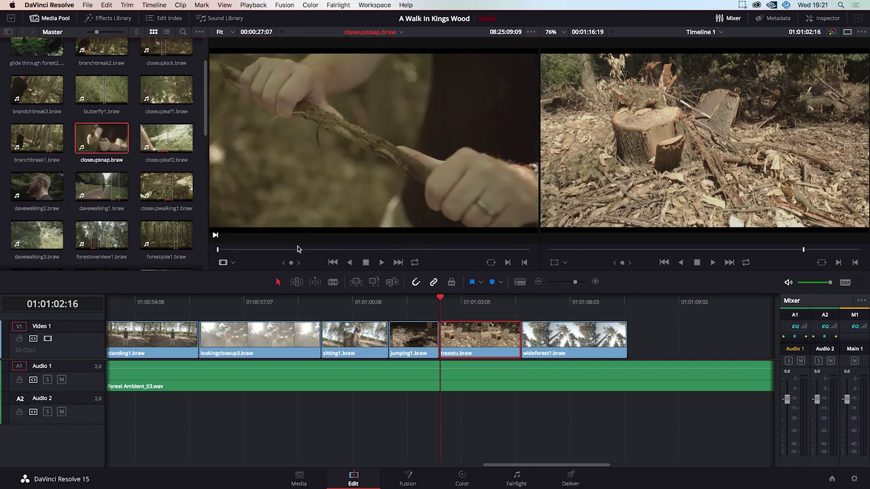
pyautogui.click(286, 250)
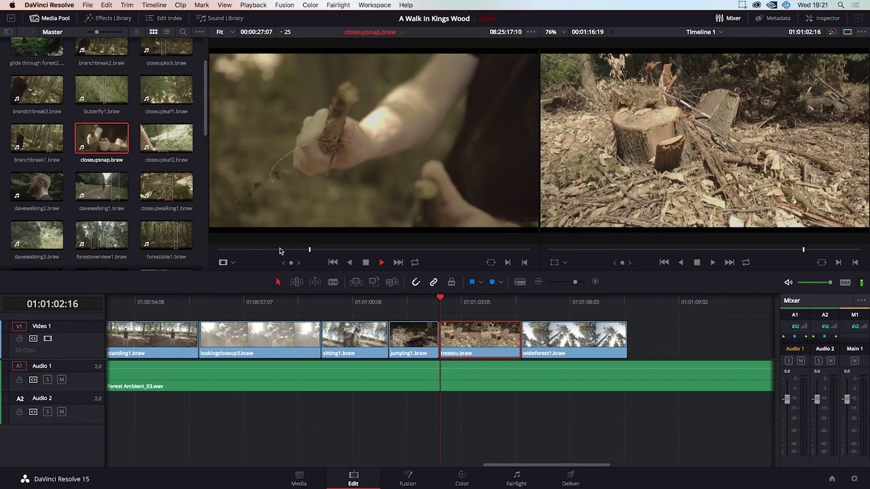
pyautogui.moveTo(311, 248); pyautogui.dragTo(425, 252)
pyautogui.press('space')
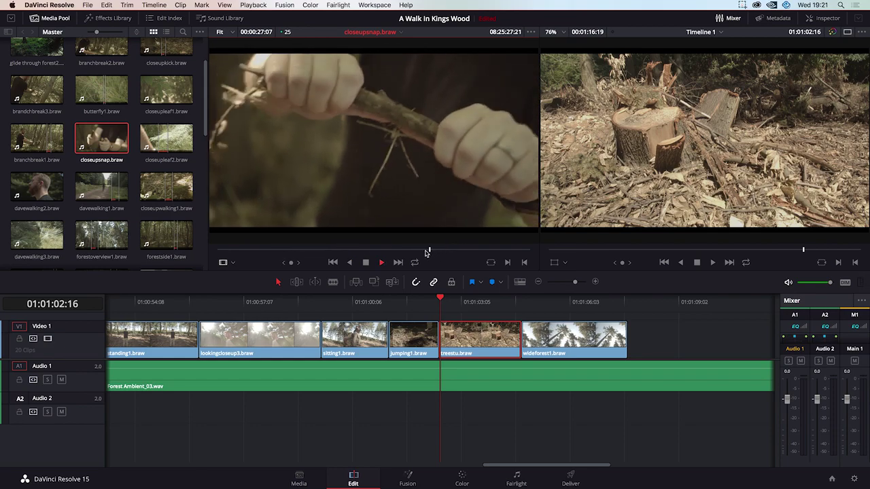
pyautogui.press('space')
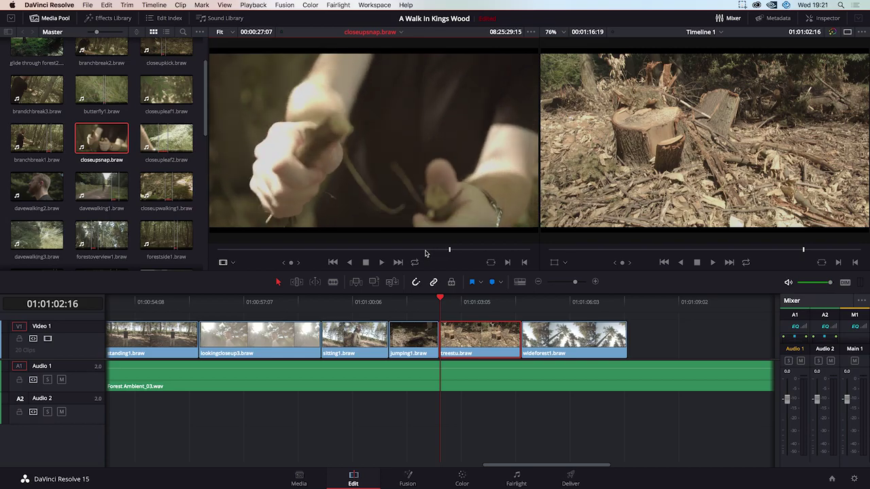
# Mark the branch snap in closeupsnap.braw from 08:25:27:22 to 08:25:29:01 and append only its video after wideforest1.braw on Video 1.
pyautogui.moveTo(425, 250); pyautogui.dragTo(433, 250)
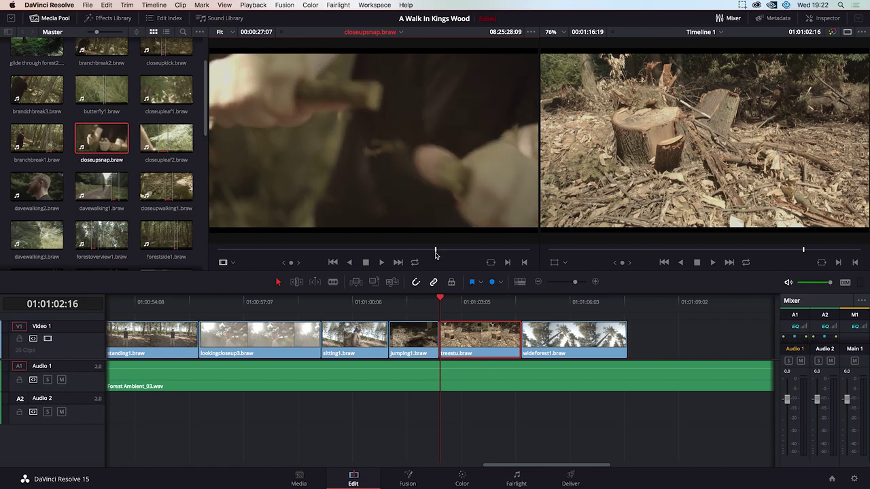
pyautogui.moveTo(427, 254); pyautogui.dragTo(429, 255)
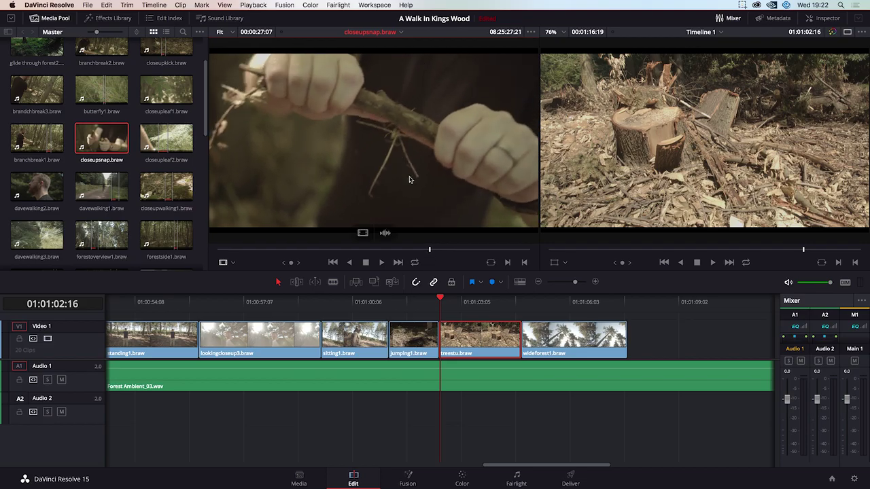
pyautogui.moveTo(429, 251); pyautogui.dragTo(444, 256)
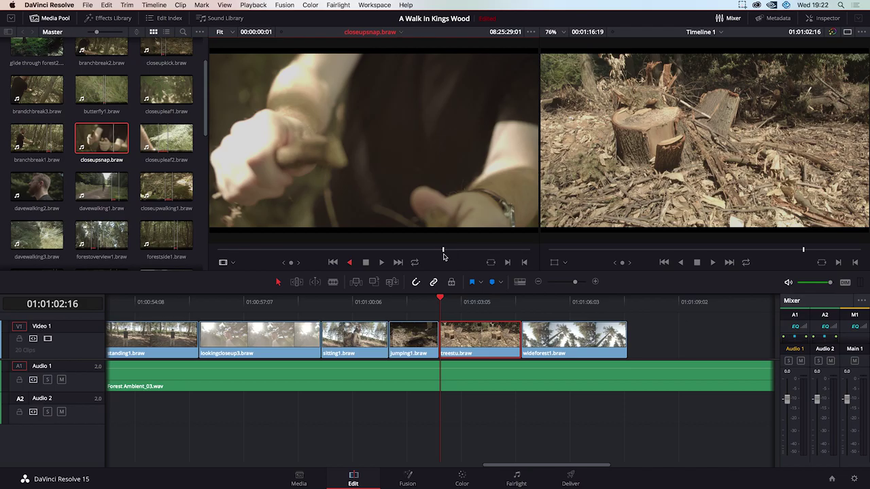
pyautogui.press('space')
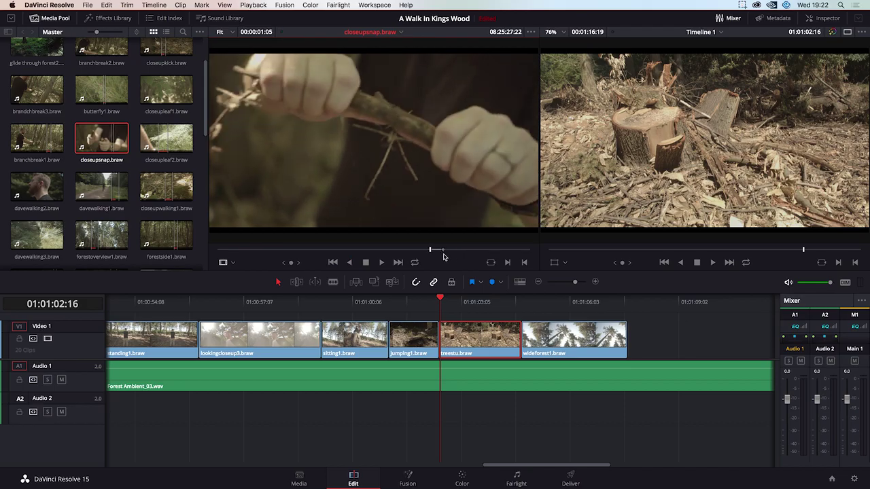
pyautogui.click(506, 262)
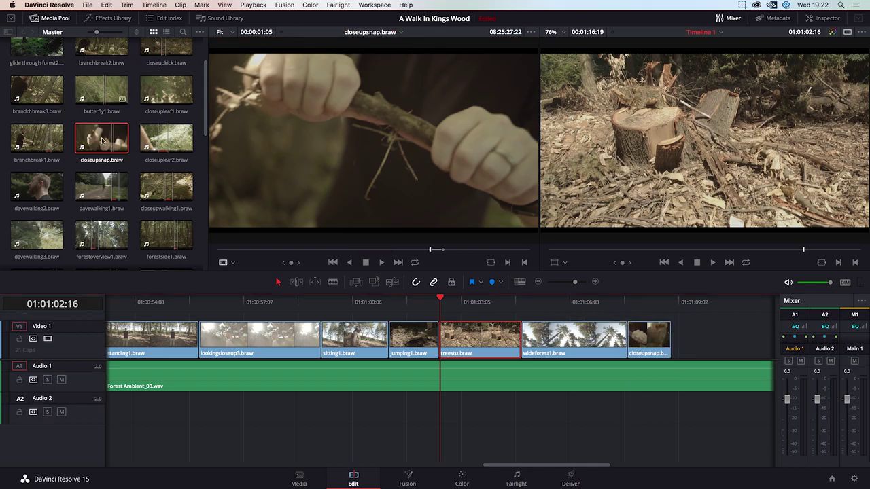
# Review closeupleaf1.braw from 08:24:08:16 to 08:24:14:23, where the hand touches and releases the leaves, and continue browsing the media pool.
pyautogui.scroll(2, 115, 155)
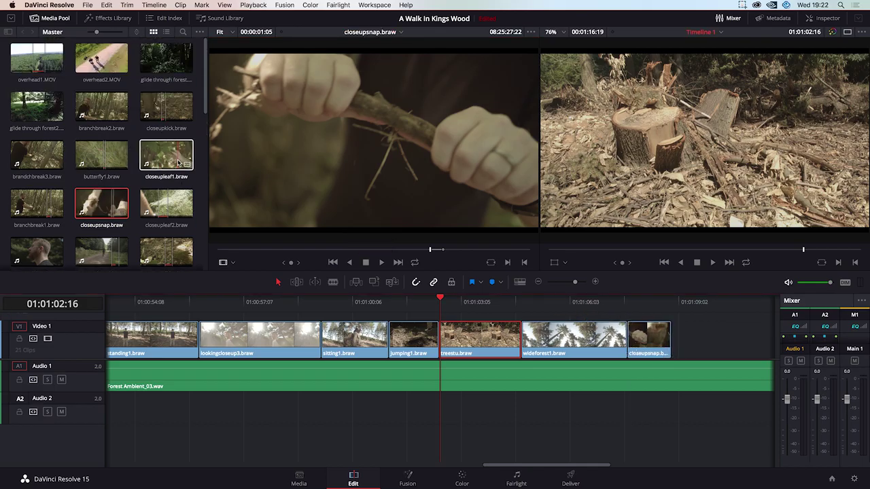
pyautogui.doubleClick(158, 164)
pyautogui.moveTo(238, 252); pyautogui.dragTo(399, 260)
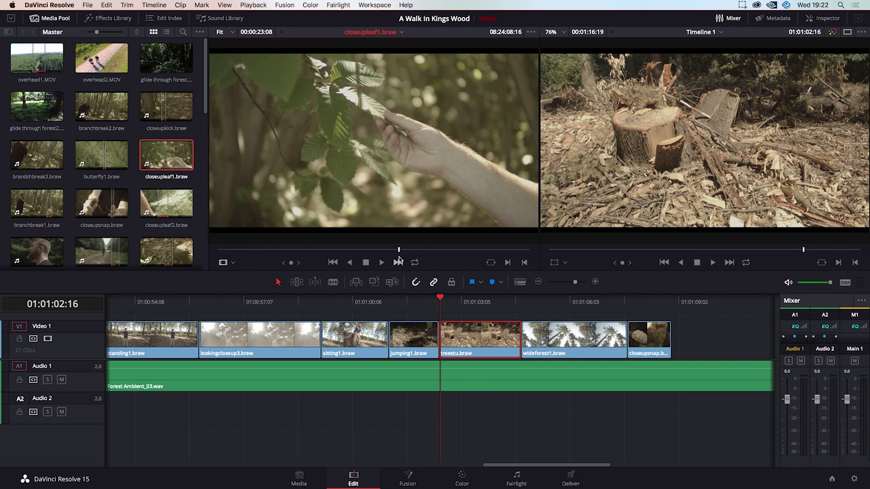
pyautogui.press('space')
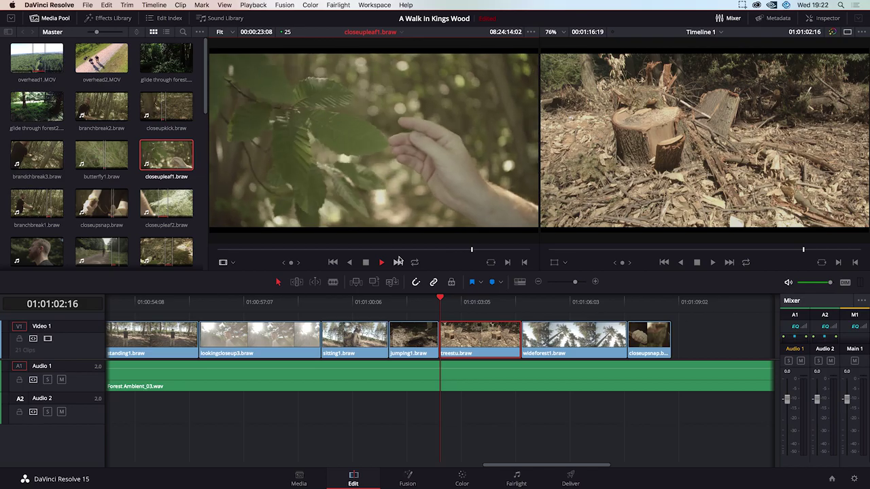
pyautogui.press('space')
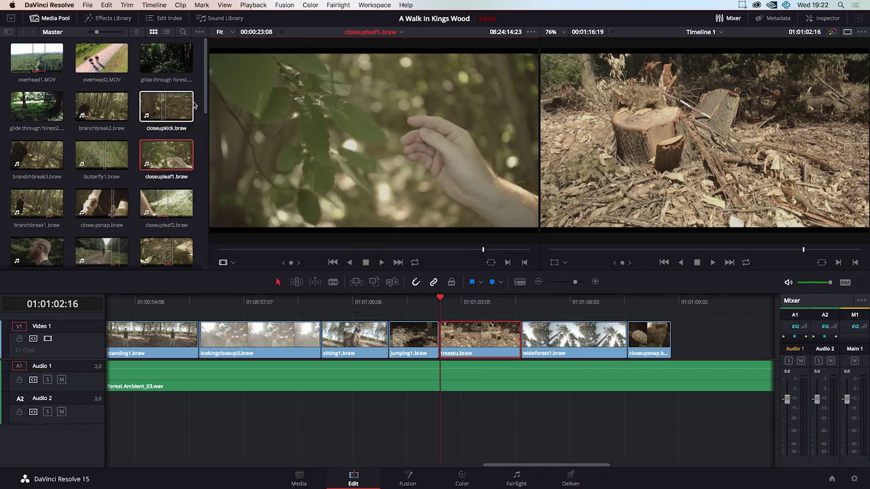
pyautogui.scroll(-5, 202, 122)
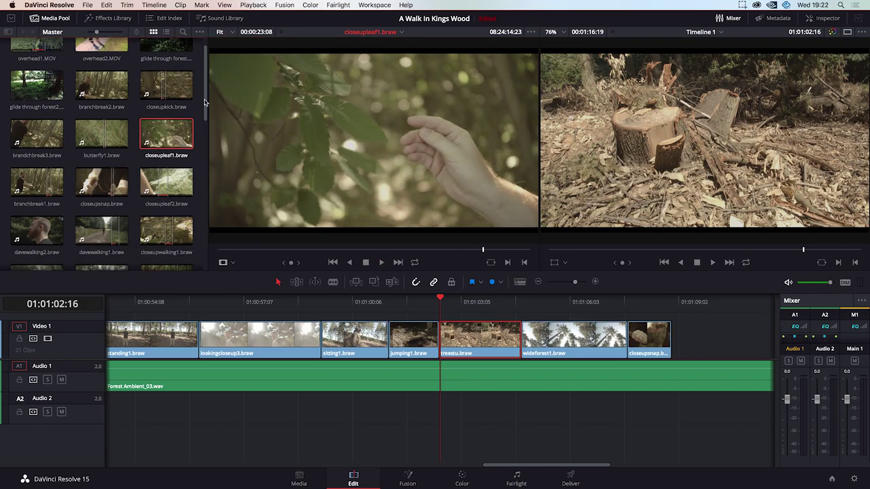